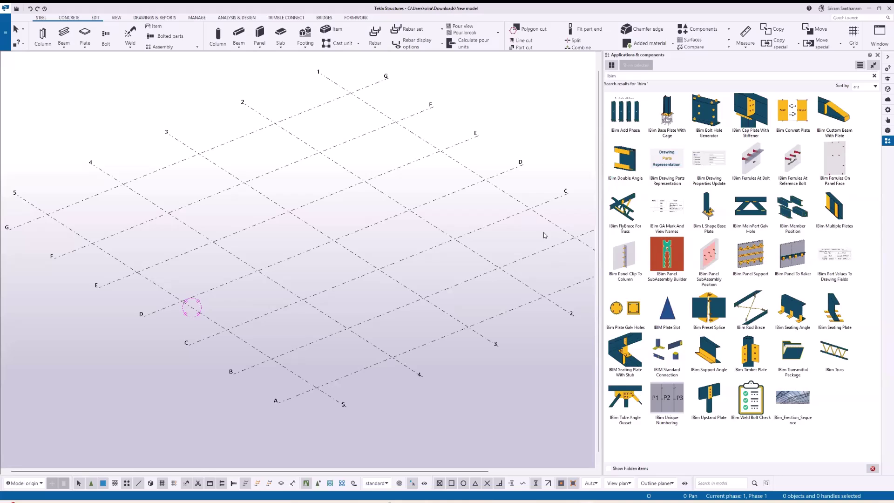
- Place an IBim Truss along grid line E, from its intersection with grid 5 to grid 3
click(834, 356)
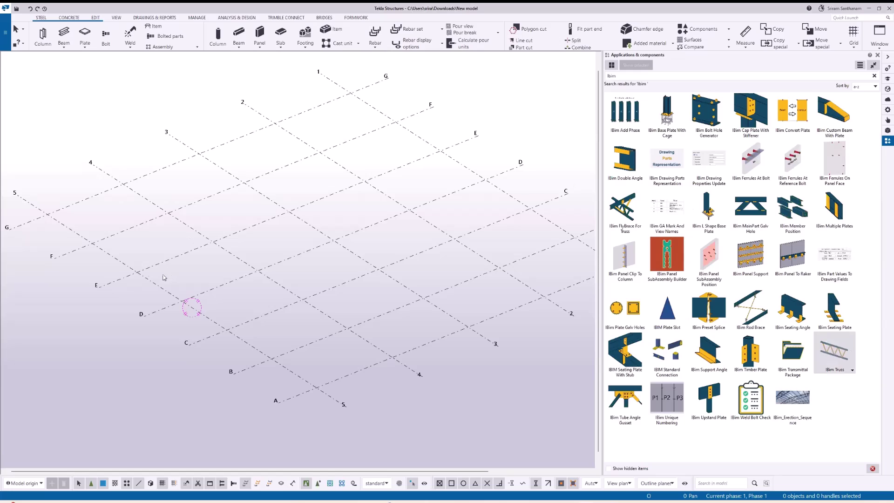
click(136, 272)
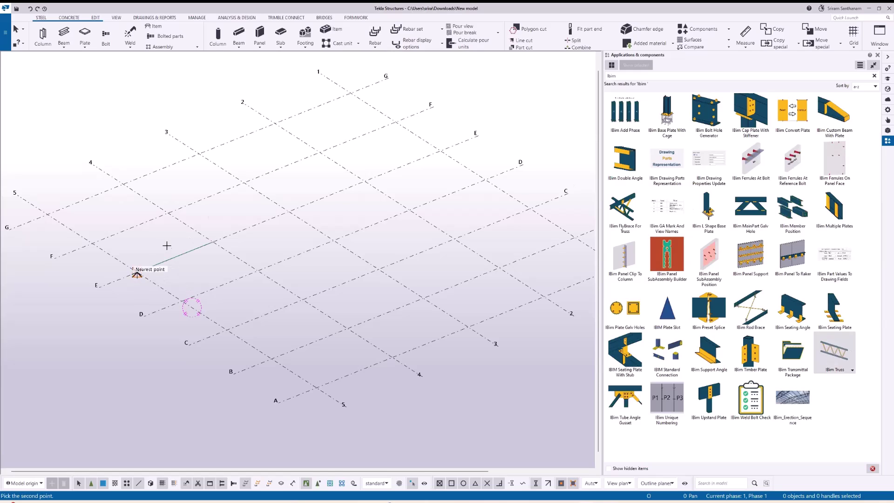
click(289, 212)
right_click(321, 164)
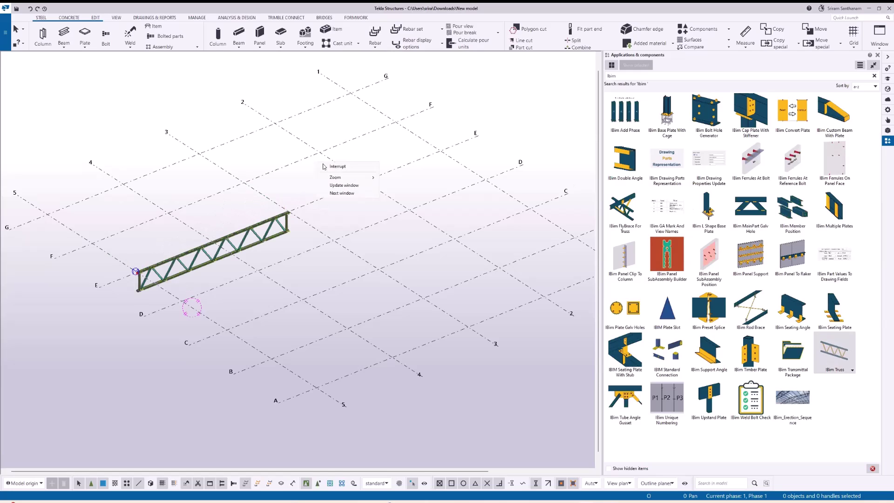
key(Escape)
scroll(293, 216, down, 3)
scroll(293, 216, up, 3)
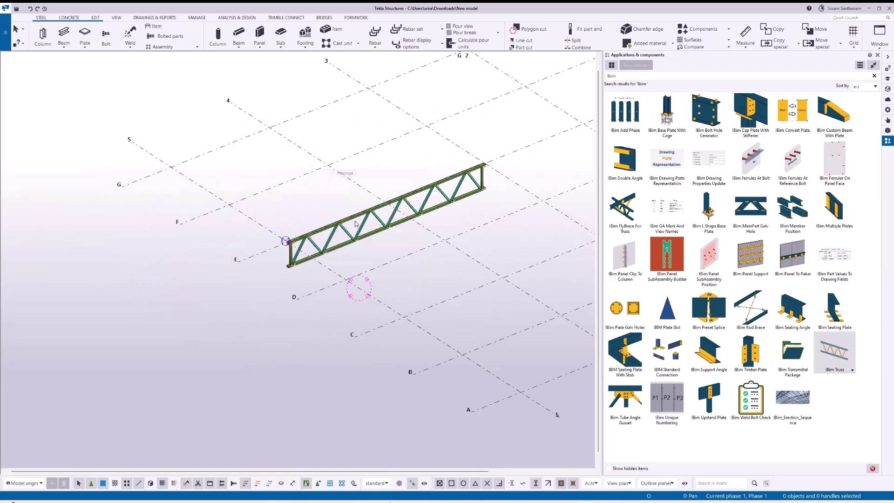
scroll(346, 252, up, 6)
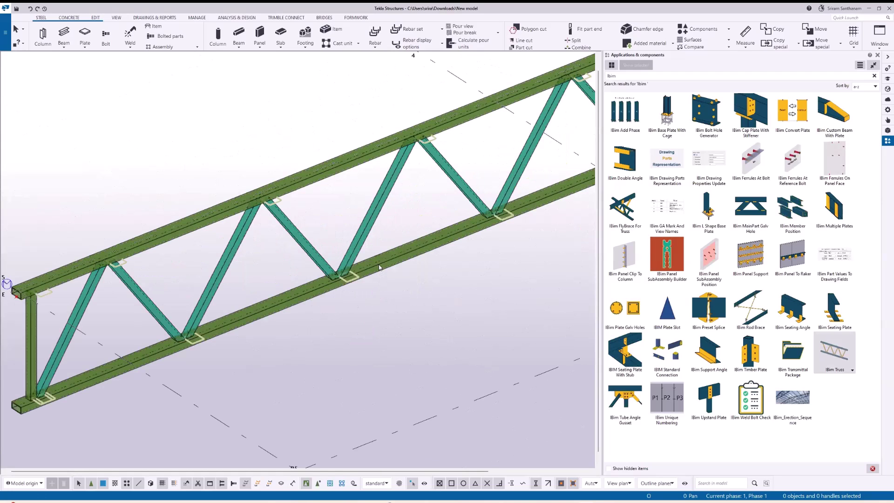
- Open the placed truss's properties and add a vertical web member between the two diagonals, updating the model
click(392, 229)
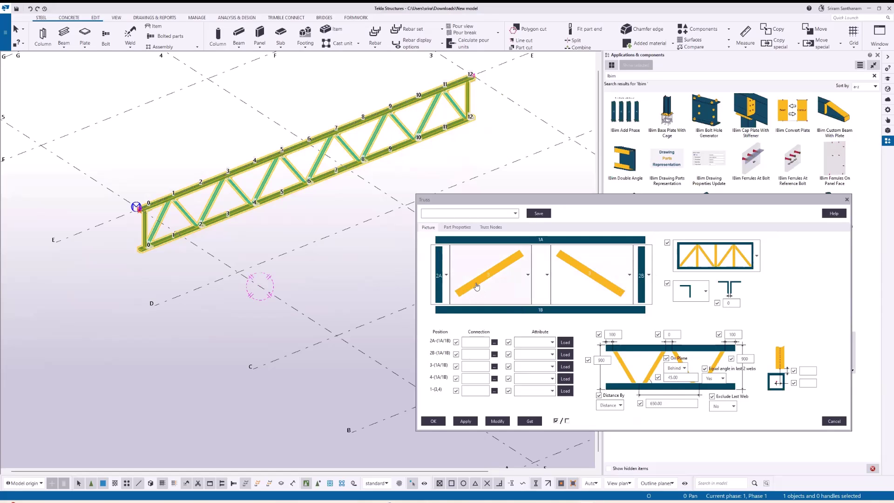
click(547, 278)
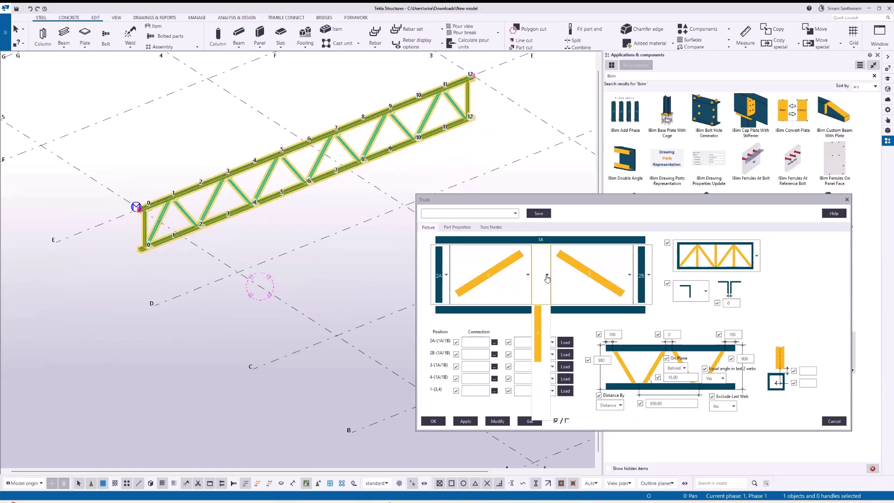
click(538, 333)
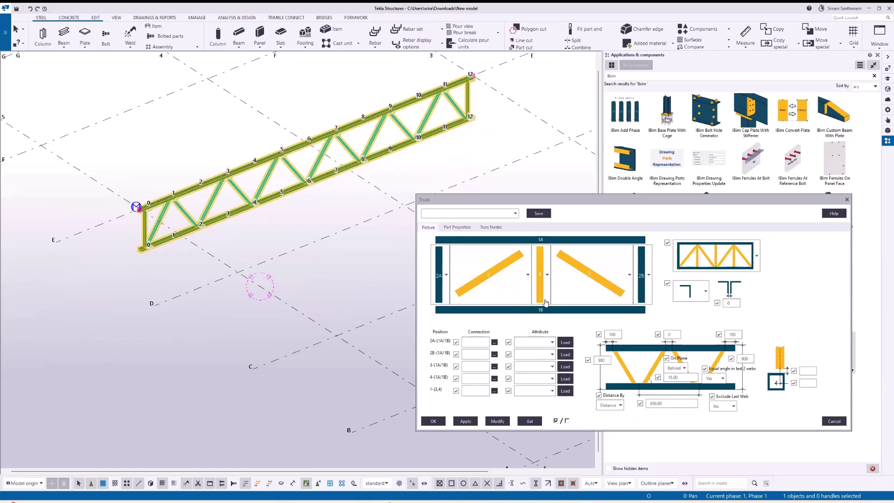
click(497, 421)
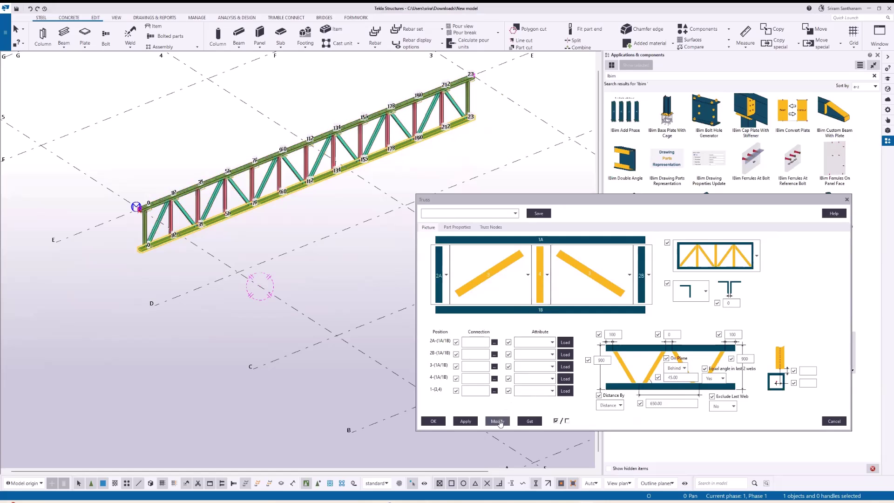
- Remove end posts 2A and 2B and the vertical web member between the diagonals, updating the truss
click(446, 275)
click(441, 405)
click(649, 276)
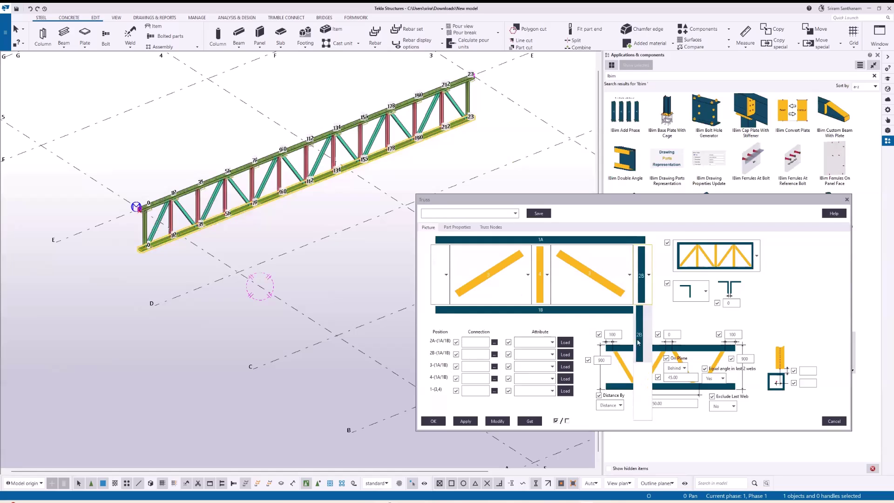
click(643, 404)
click(548, 275)
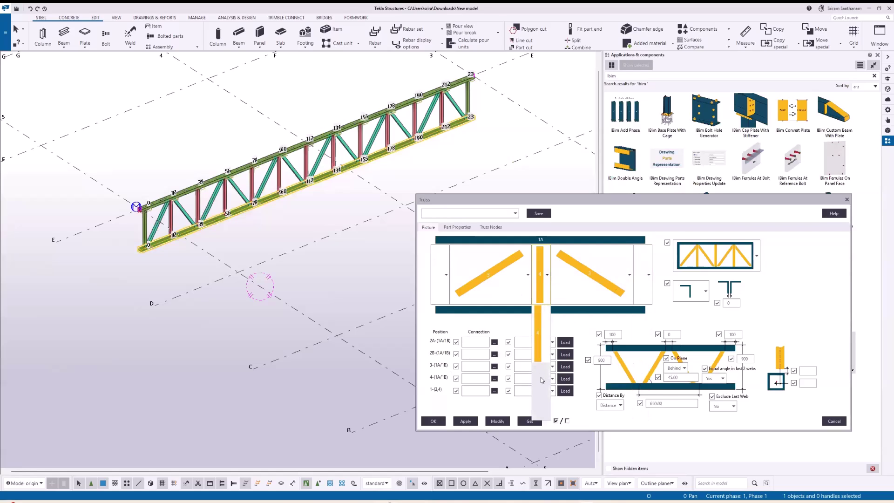
click(540, 404)
click(496, 421)
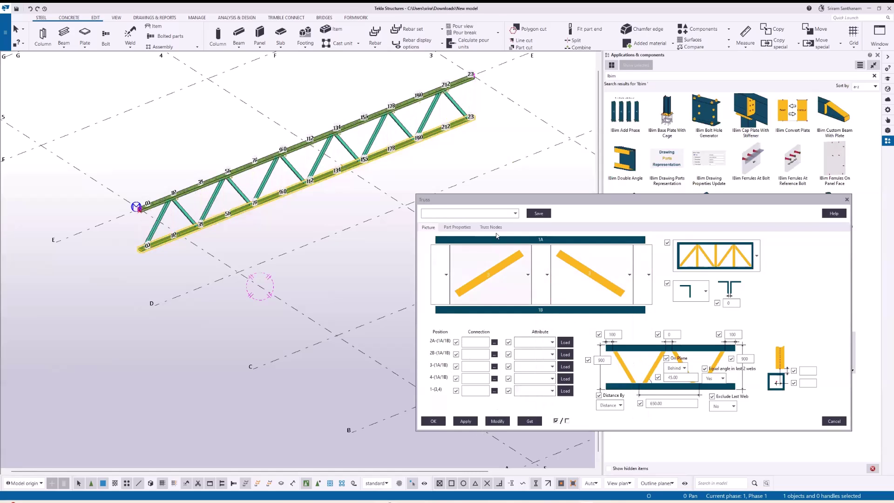
- Restore end posts 2A and 2B on the truss and update the model
click(446, 275)
click(440, 279)
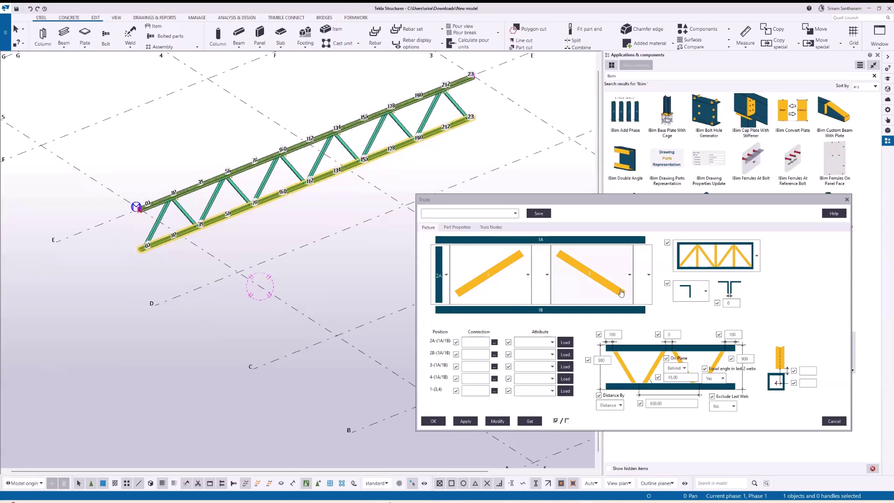
click(649, 275)
click(643, 280)
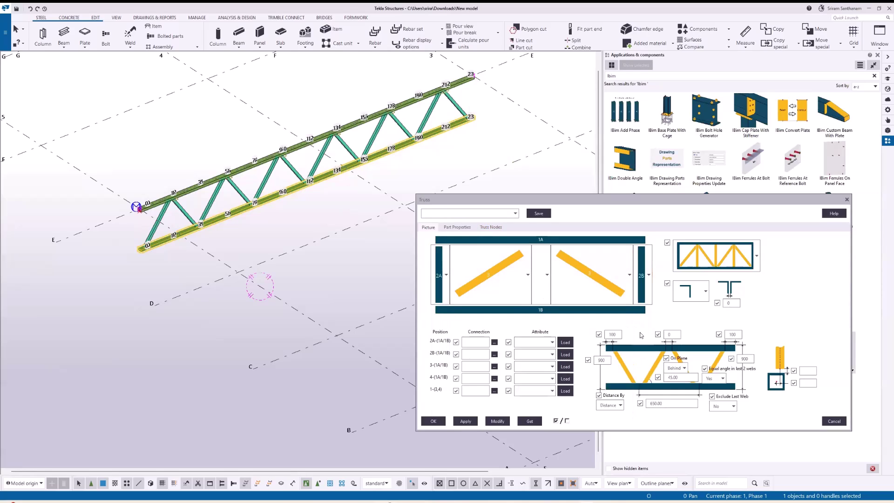
click(498, 422)
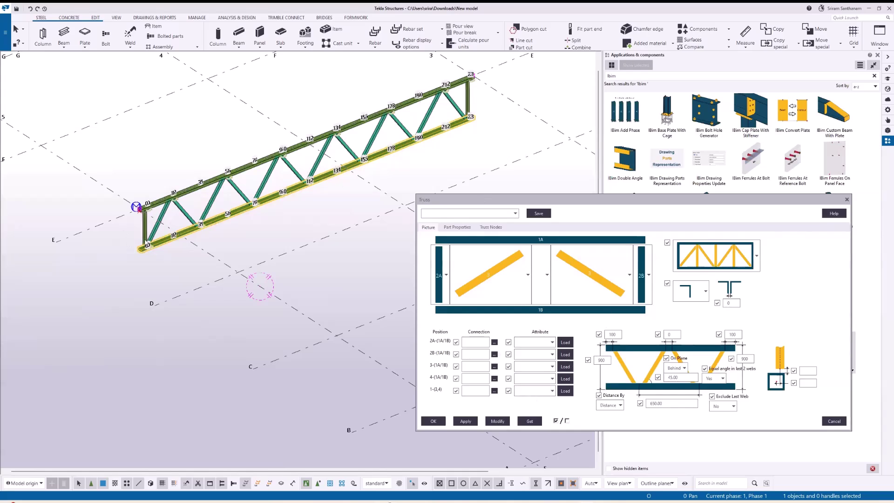
scroll(138, 218, up, 3)
scroll(140, 210, down, 2)
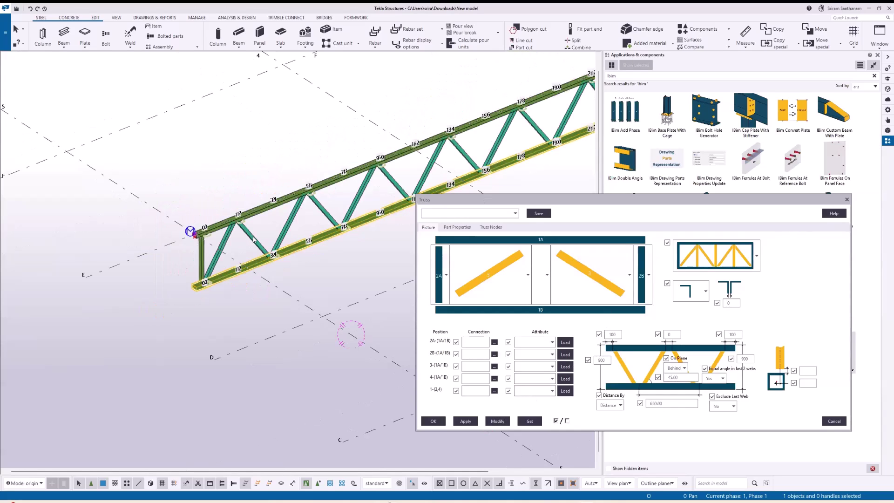
- Reverse the slopes of both truss diagonals so the first descends and the second rises, updating the truss
click(529, 275)
click(494, 315)
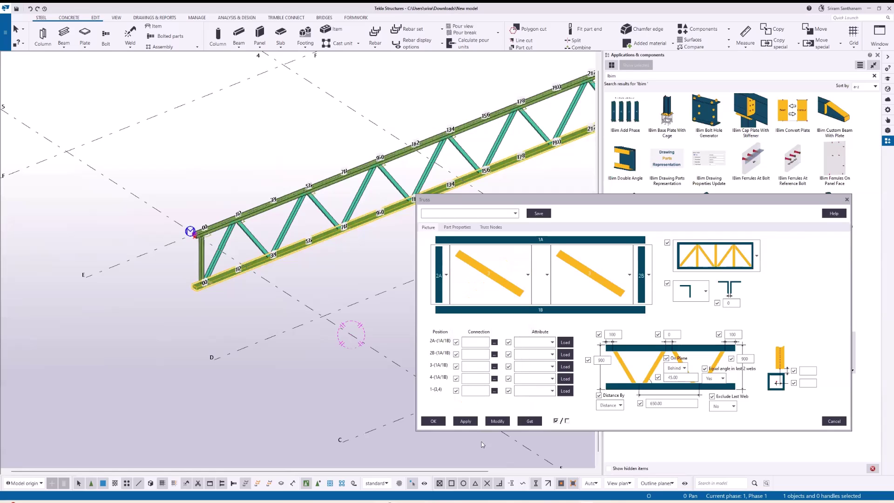
click(497, 422)
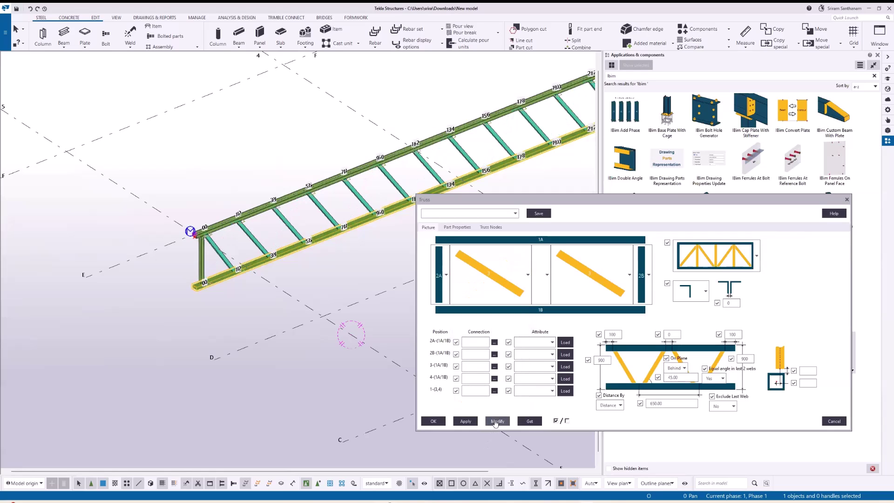
click(629, 275)
click(592, 328)
click(498, 421)
- Add the vertical web member between the diagonals and apply the second web layout, mirrored about the truss's midspan
click(547, 275)
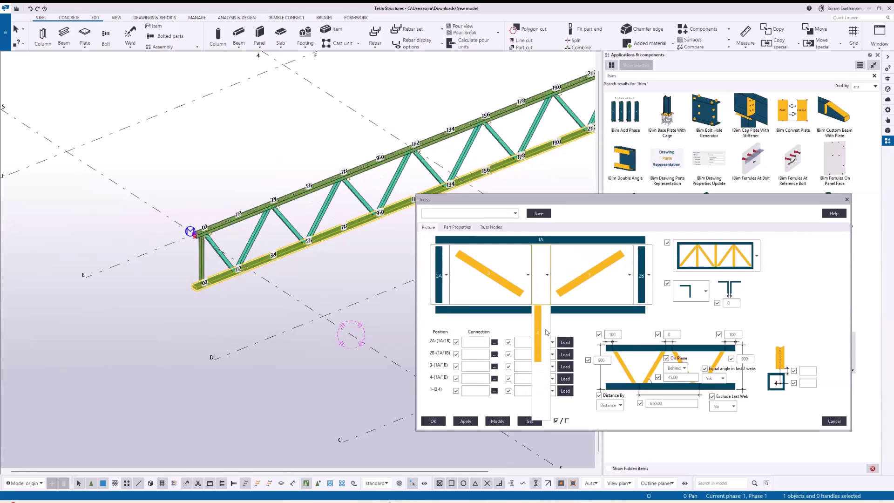
click(547, 332)
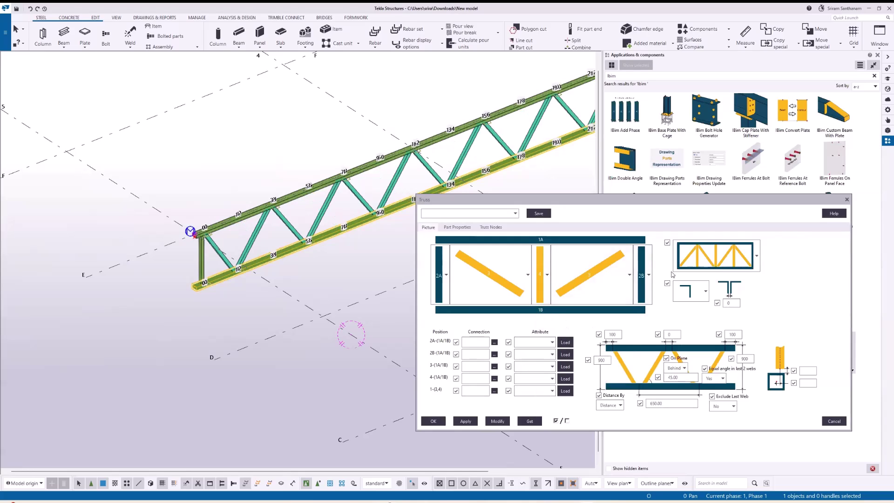
click(758, 259)
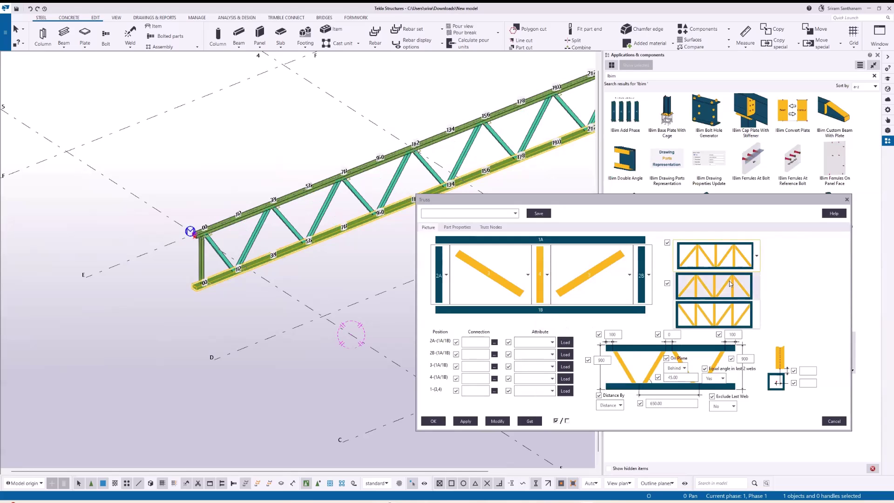
click(711, 318)
click(497, 421)
scroll(231, 142, down, 2)
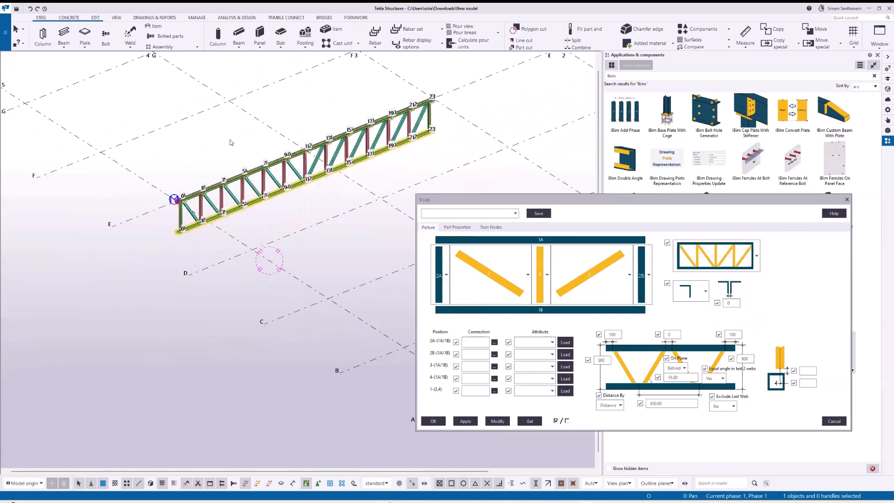
scroll(329, 162, up, 4)
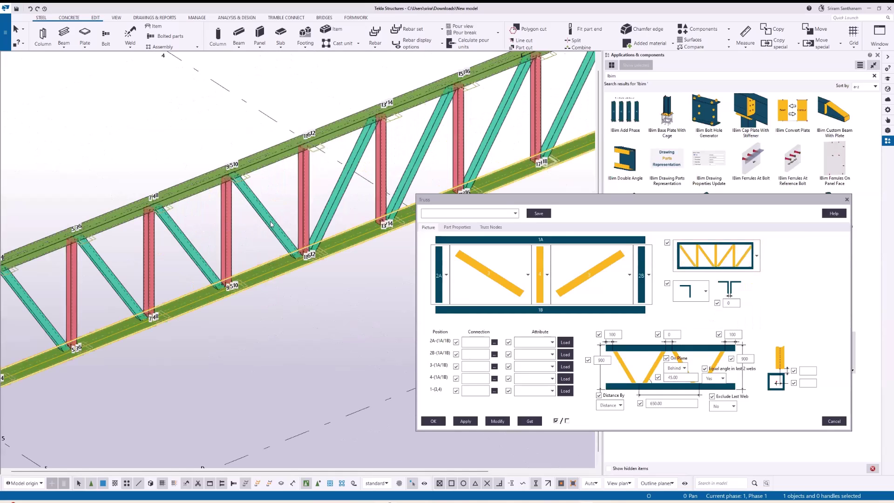
scroll(320, 185, down, 1)
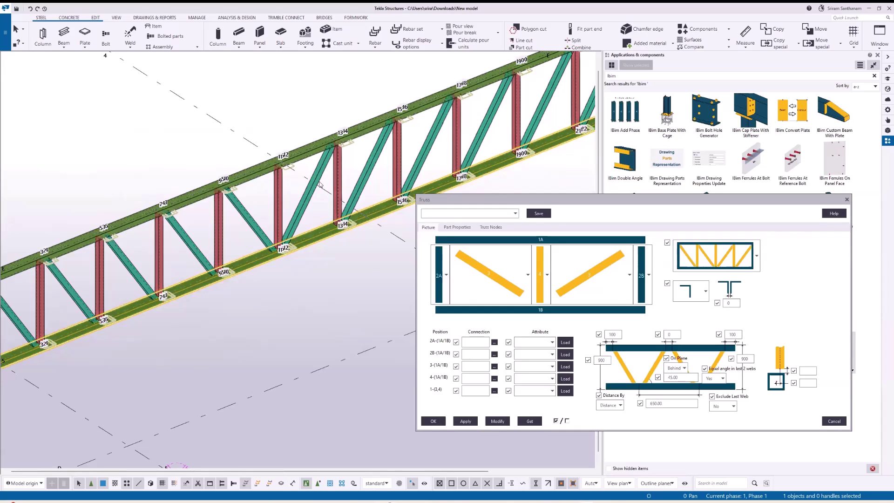
- Switch the web layout back to the first option, with diagonals alternating along the truss, and update the model
click(757, 255)
click(720, 288)
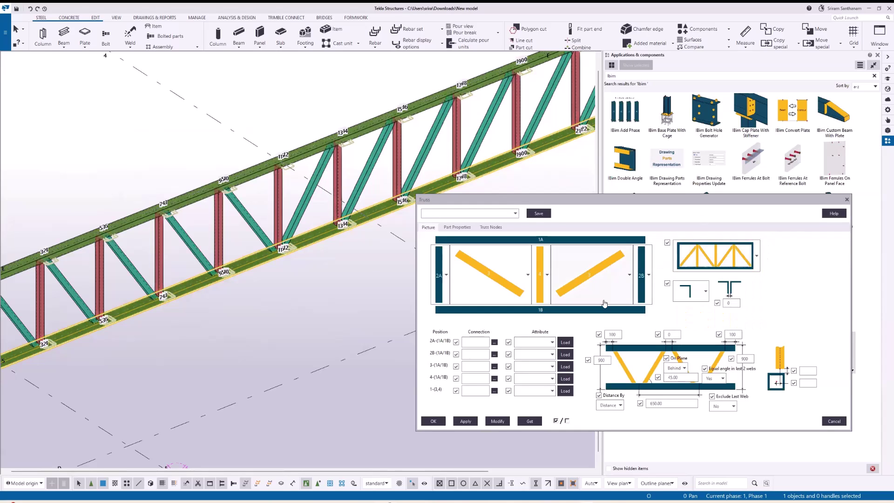
scroll(332, 137, down, 2)
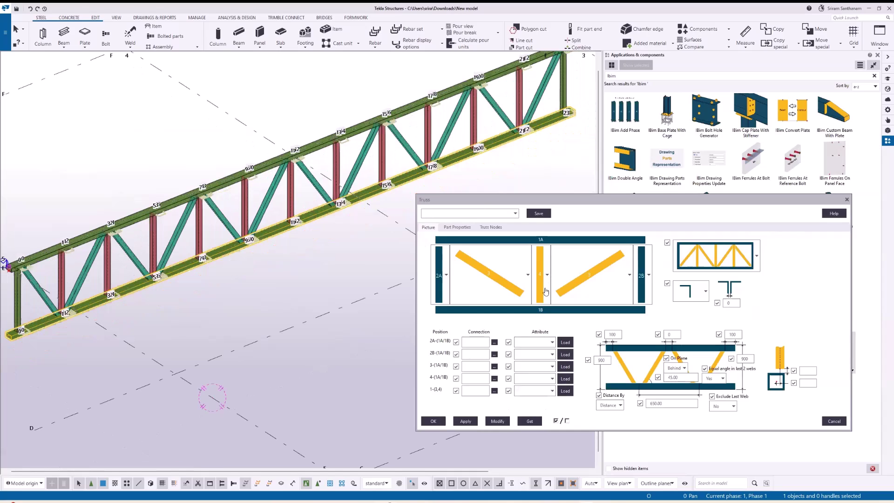
- Remove the vertical web member between the diagonals and update the truss
click(546, 290)
click(542, 394)
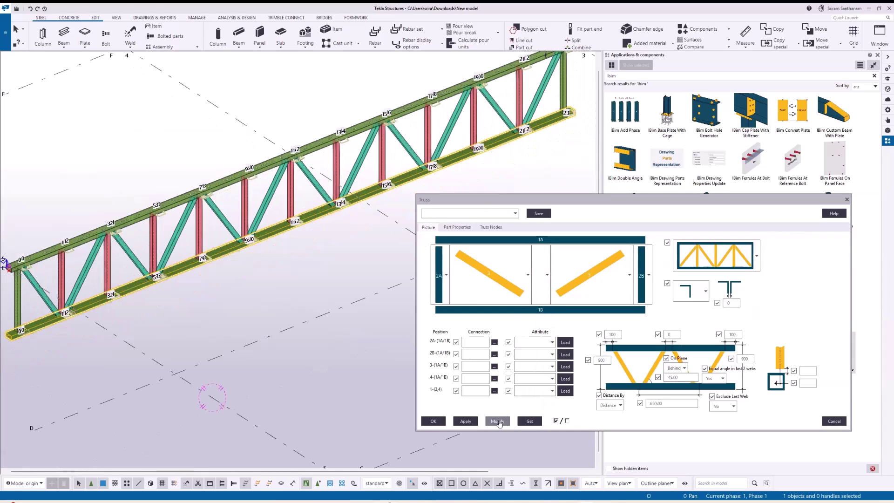
click(497, 421)
scroll(284, 203, up, 3)
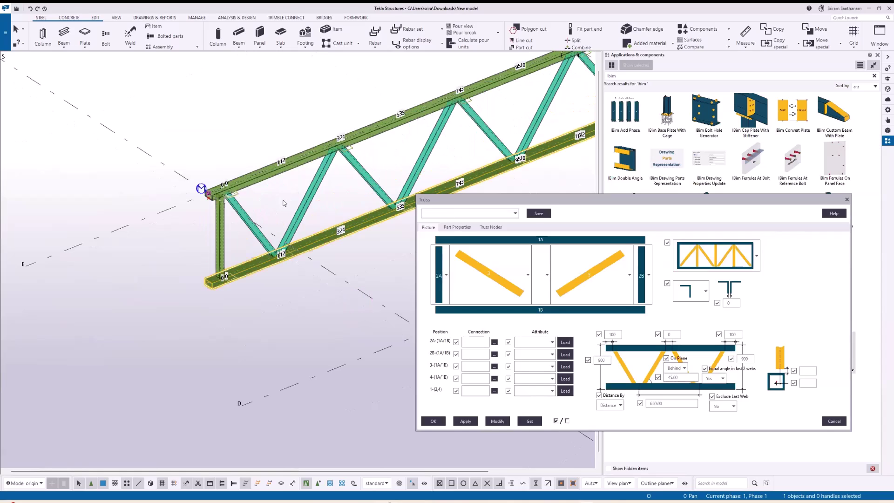
- Change the truss's profile arrangement from single to double back-to-back members and update the model
click(699, 293)
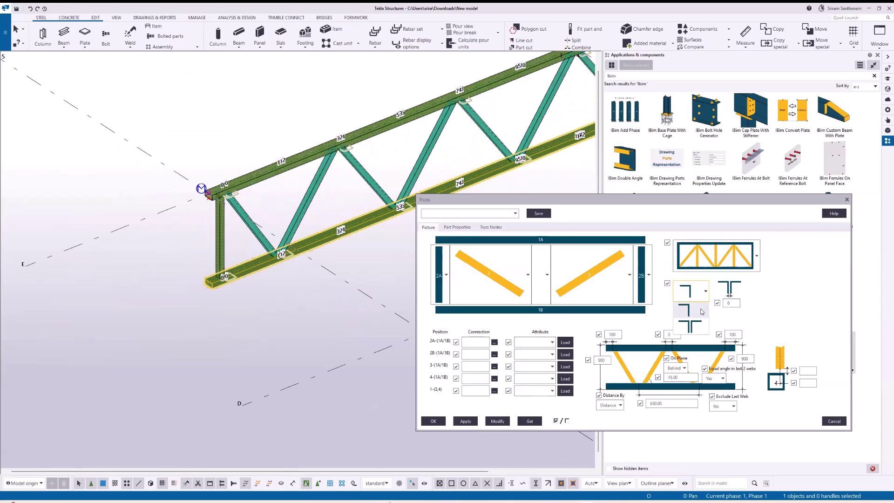
click(693, 330)
click(497, 421)
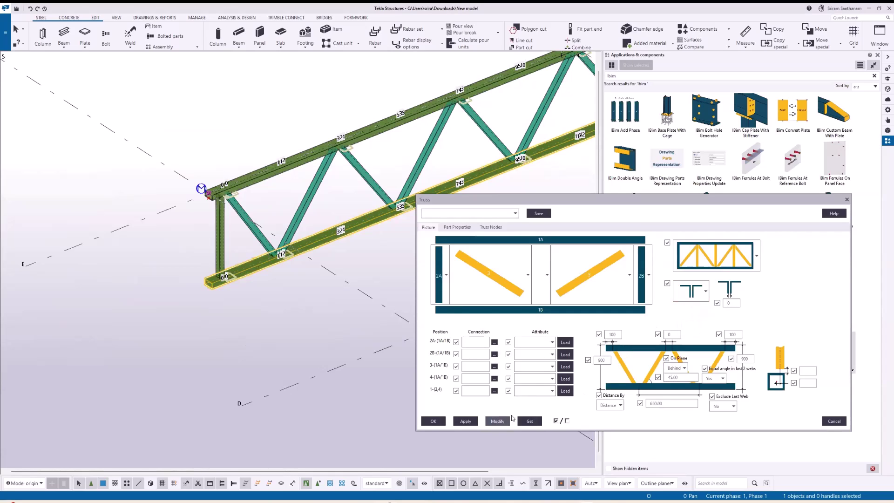
scroll(269, 218, up, 5)
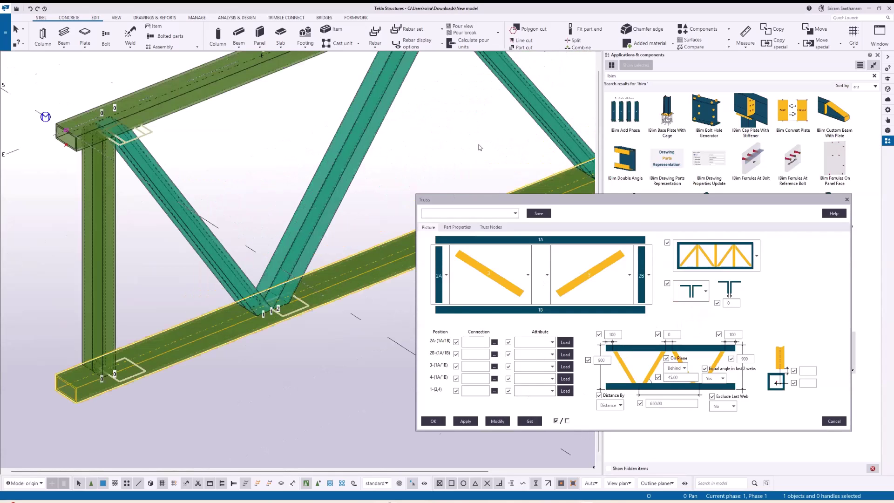
scroll(480, 149, down, 6)
- Set the gap between the back-to-back profiles to 5 and update the truss
click(729, 304)
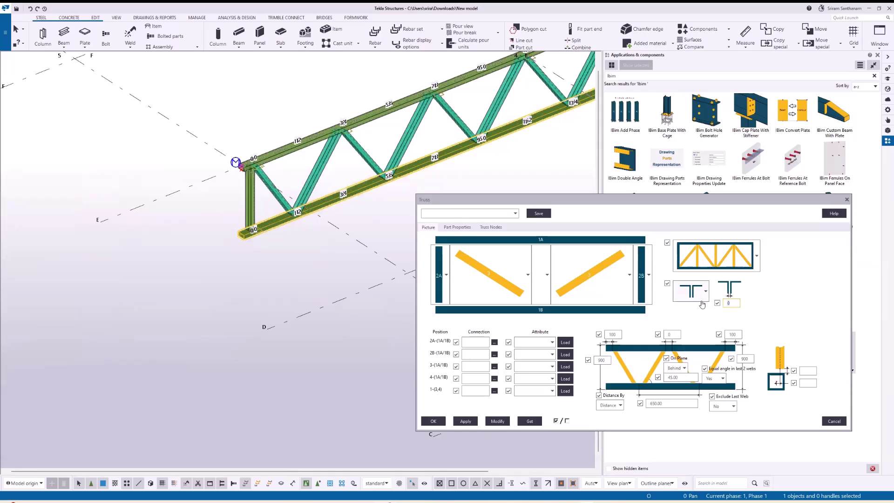
text(5)
click(506, 424)
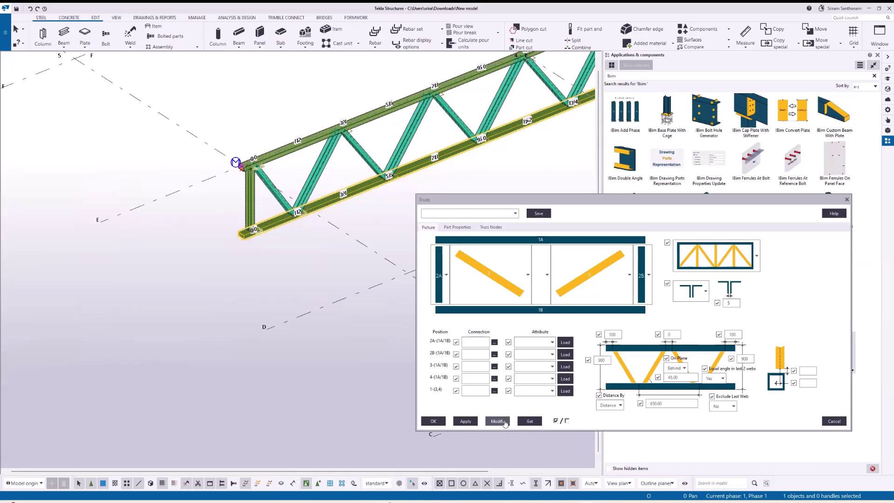
scroll(406, 181, up, 6)
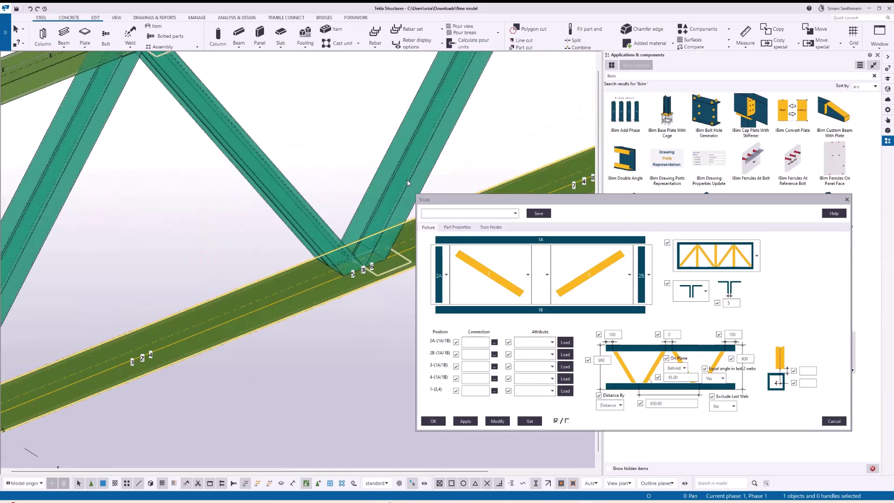
scroll(407, 181, down, 6)
- Switch the truss's profile arrangement back to a single member and update the model
click(704, 296)
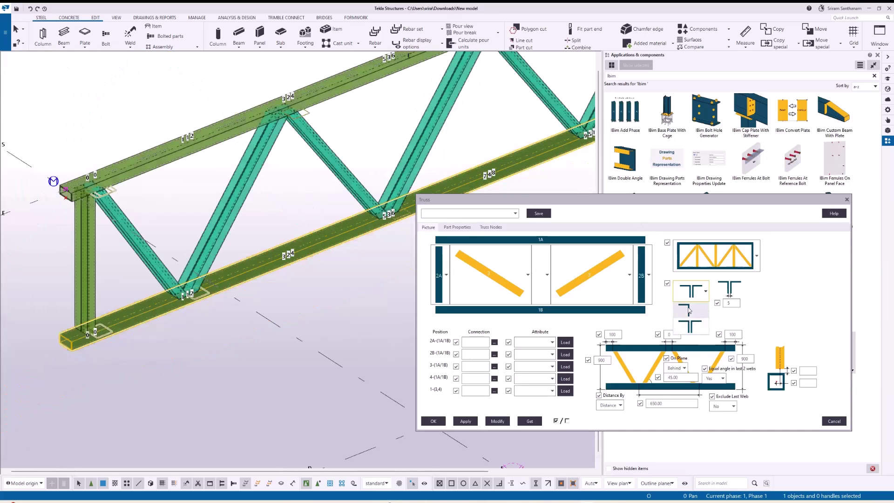
click(690, 311)
click(497, 421)
scroll(305, 130, down, 1)
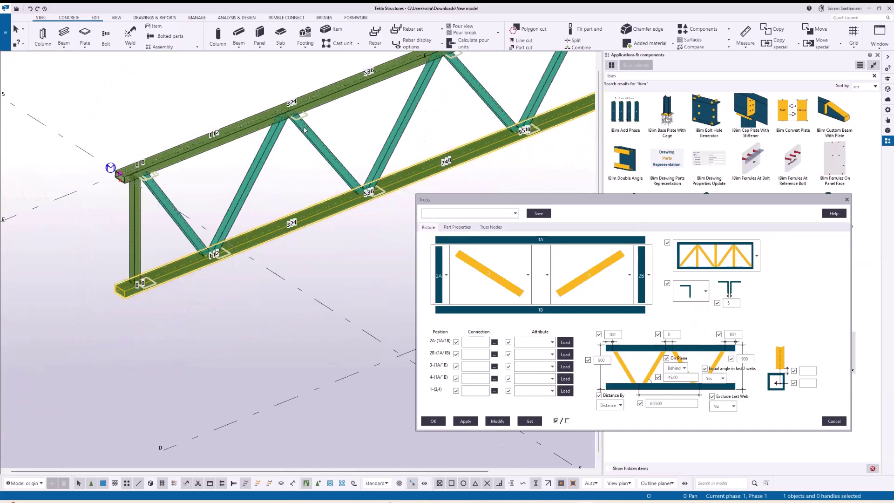
scroll(305, 130, down, 2)
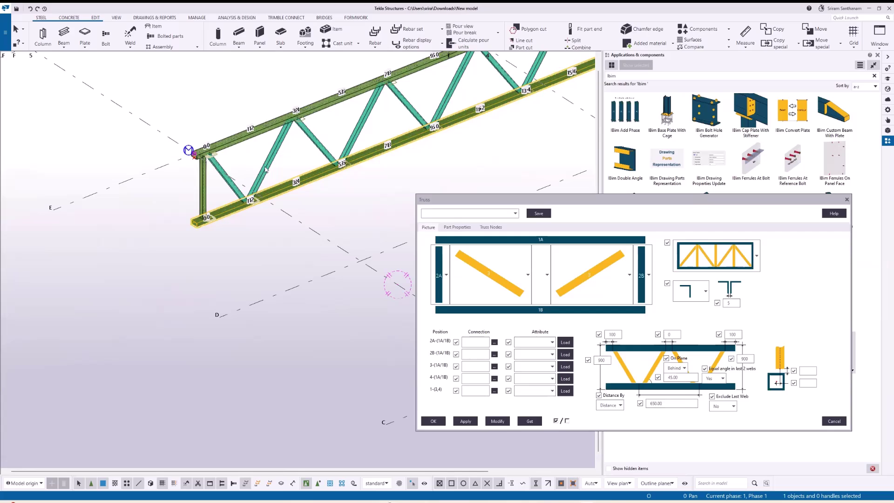
- Define the web spacing by angle, set the angle to 60 and update the truss
click(622, 409)
click(608, 423)
click(497, 421)
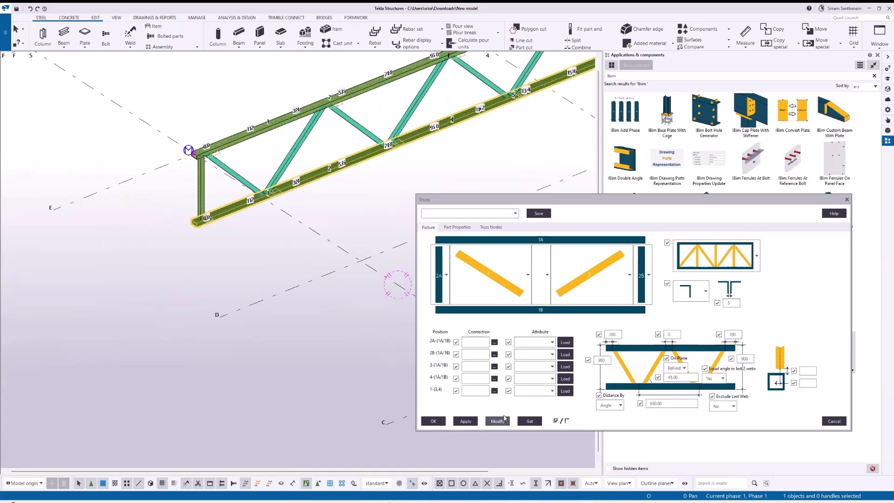
double_click(676, 377)
text(60)
click(497, 422)
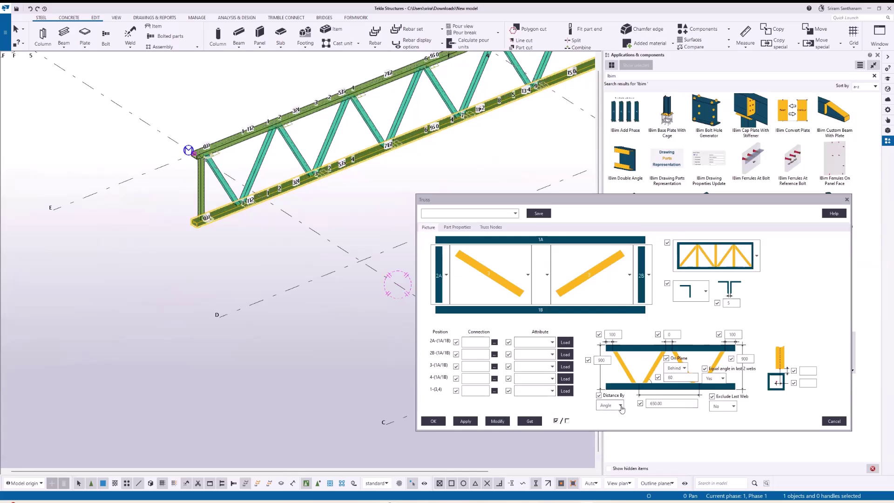
- Set the web angle list to 6*45 60 and update the truss
double_click(678, 378)
click(497, 421)
scroll(250, 219, down, 3)
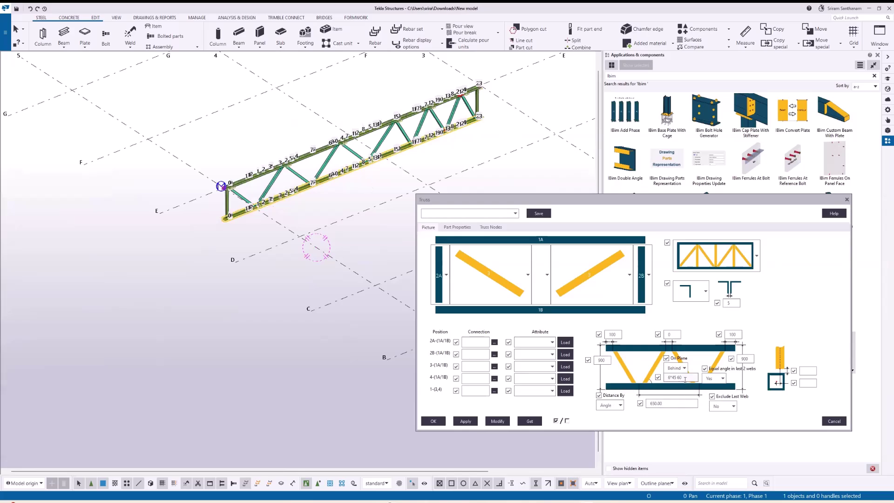
- Define the web spacing by distance again, with the spacing list 5*700 650, and update the truss
click(610, 405)
click(607, 414)
double_click(669, 403)
text(5*700 650)
- Load the saved RHS_Connection settings and choose the std attribute for the 2A-(1A/1B) connection
click(447, 213)
click(443, 242)
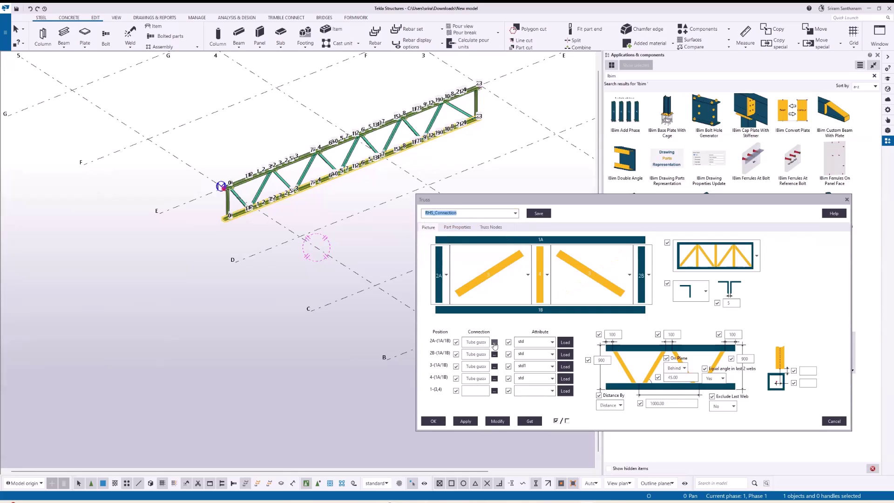
click(553, 343)
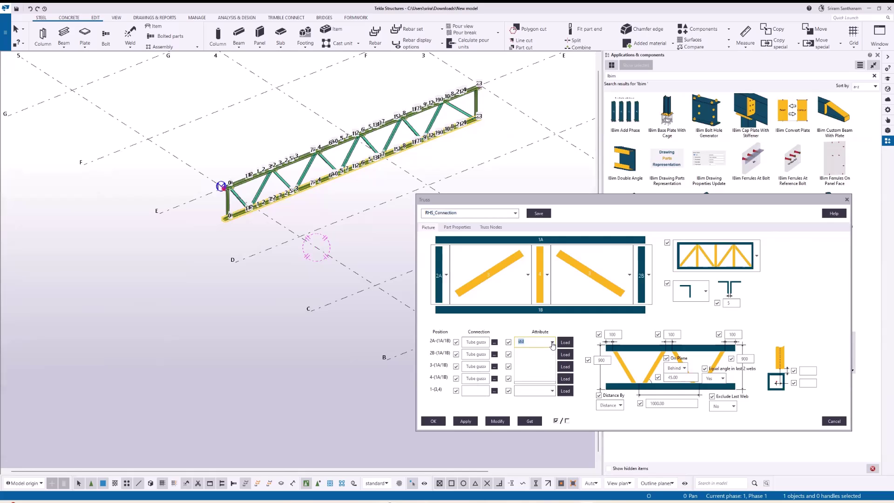
click(495, 345)
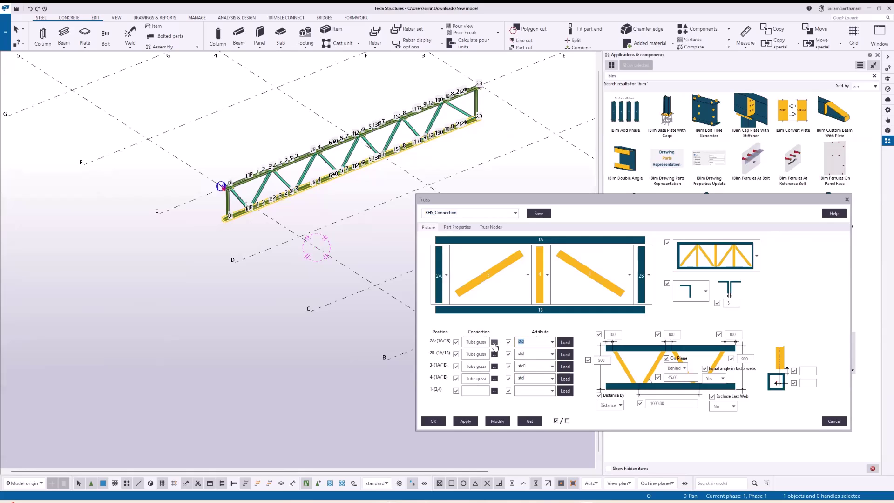
click(544, 345)
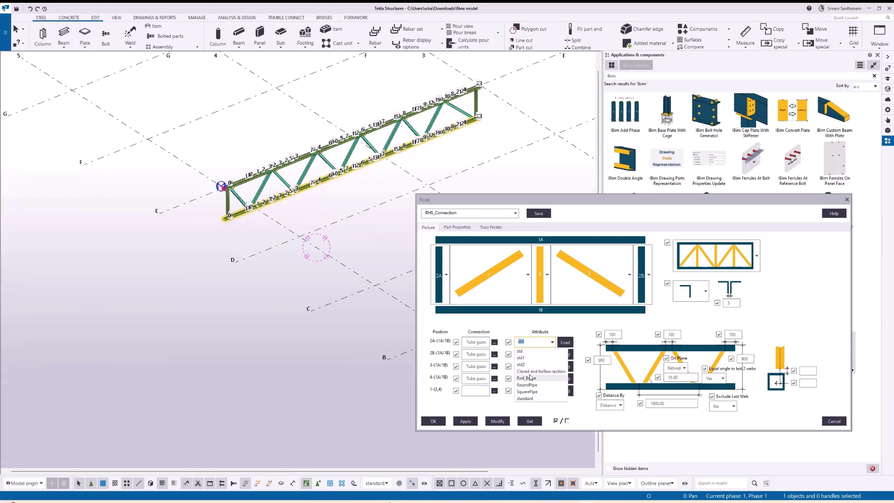
click(520, 351)
- Apply the loaded connection settings to the truss and redraw the view
scroll(322, 159, up, 5)
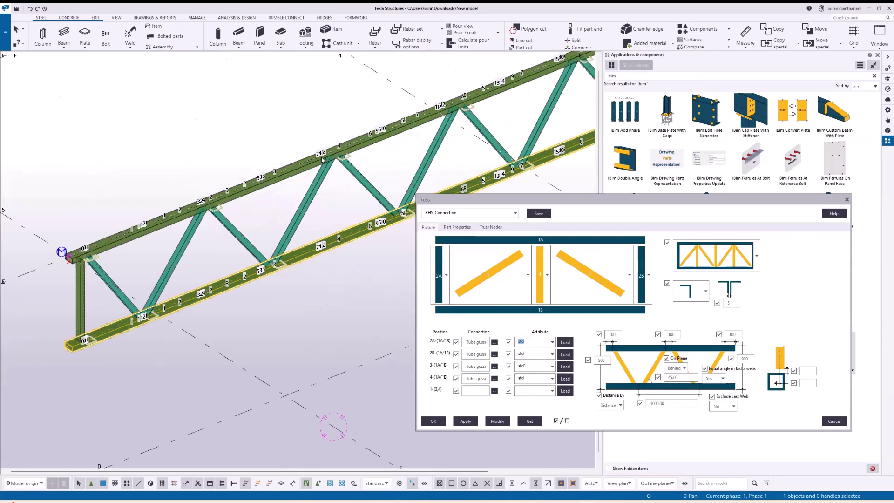
scroll(319, 166, up, 2)
click(495, 423)
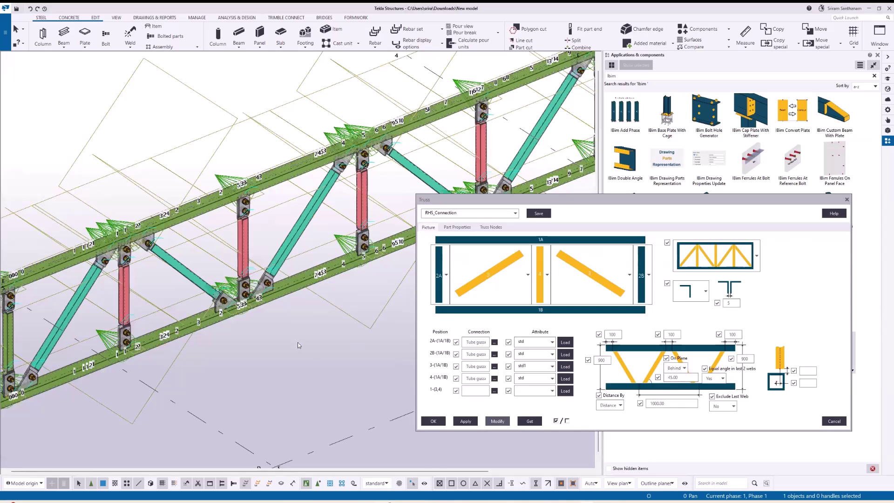
right_click(319, 382)
click(326, 396)
scroll(354, 171, down, 5)
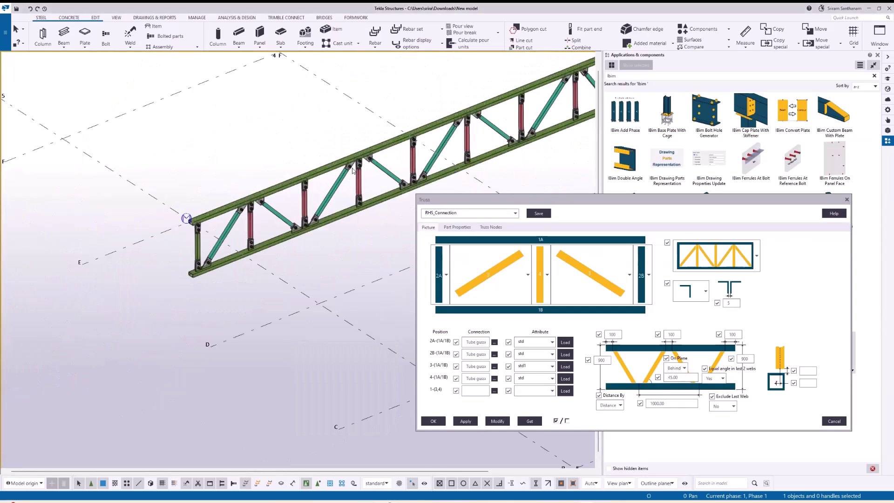
- Load the saved Angle_Std settings, update the truss with them and redraw the view to inspect the bolted gusset connections
click(515, 213)
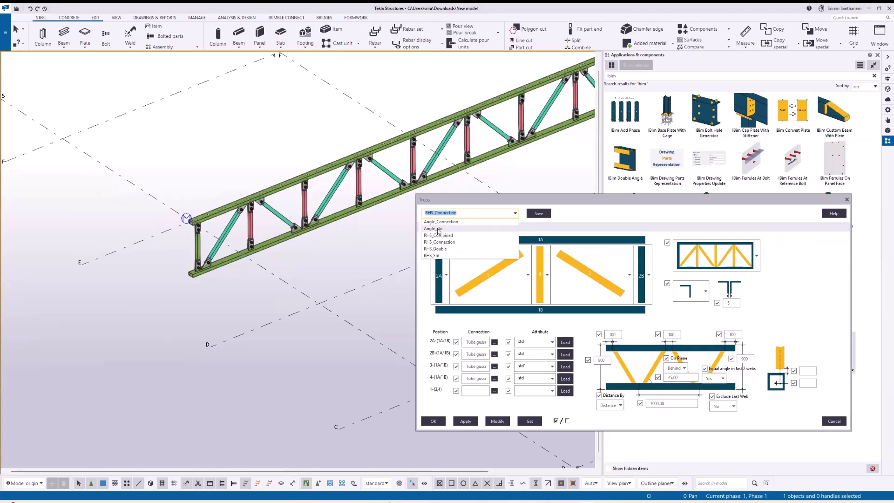
click(438, 229)
click(497, 422)
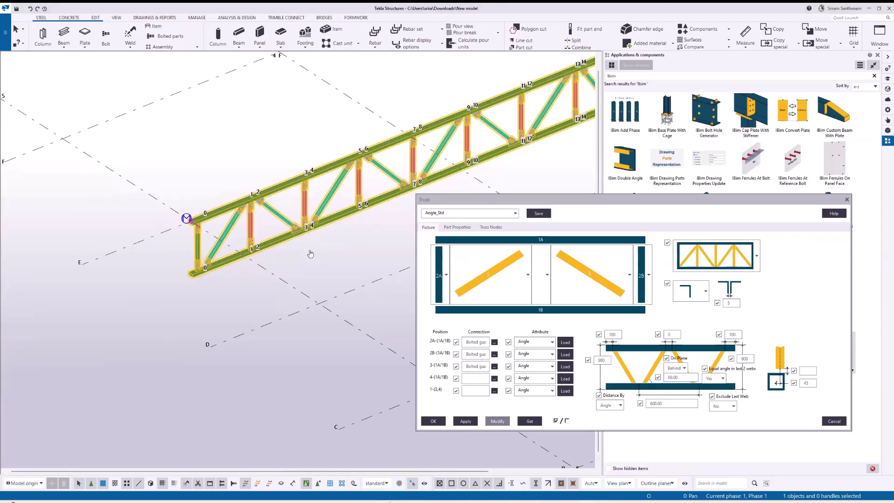
right_click(201, 114)
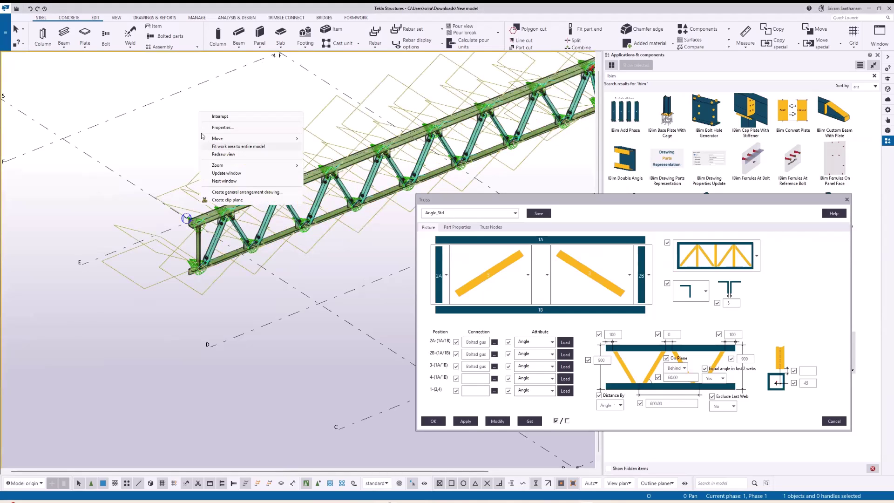
click(223, 153)
scroll(240, 226, up, 5)
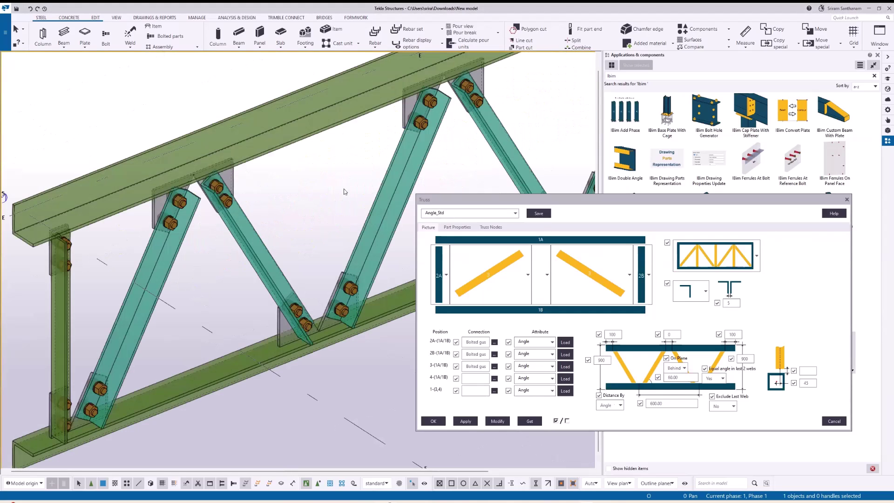
scroll(374, 184, down, 4)
scroll(361, 176, up, 2)
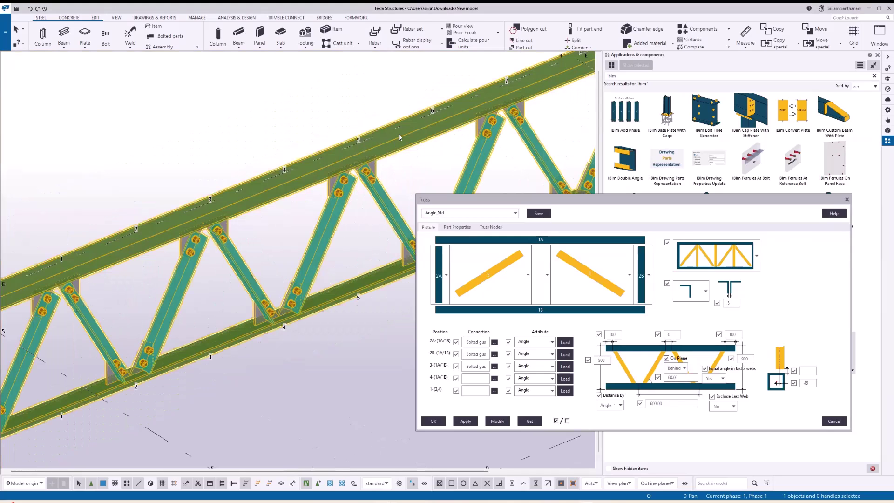
scroll(372, 150, down, 3)
- Review the part properties of the truss members and the rotation options for chord 1A
click(457, 227)
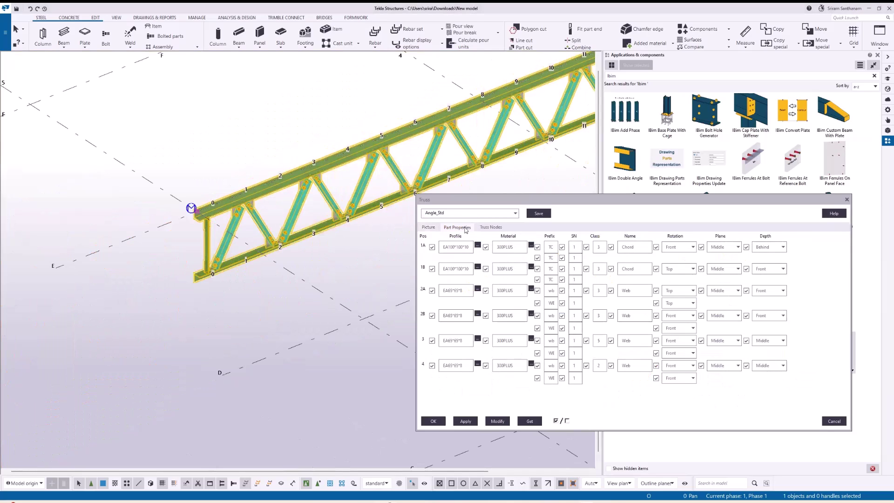
click(694, 247)
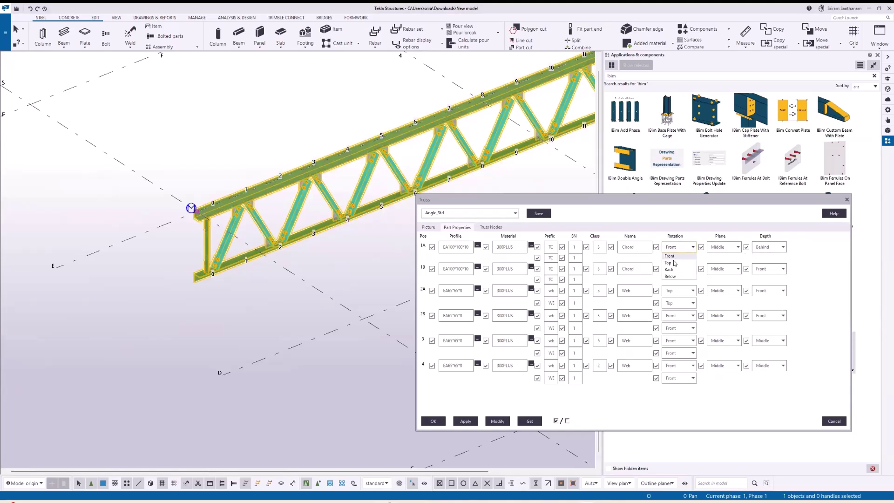
click(673, 216)
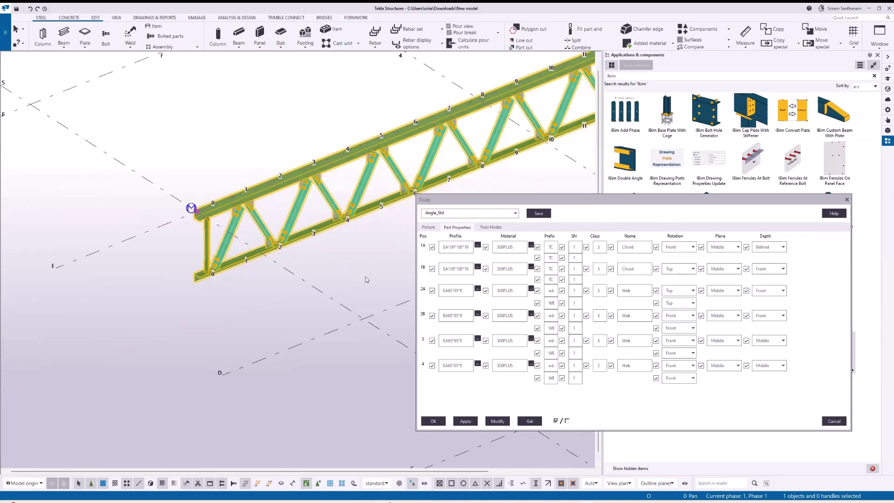
- Load the saved RHS_Std settings and update the truss with them
click(515, 213)
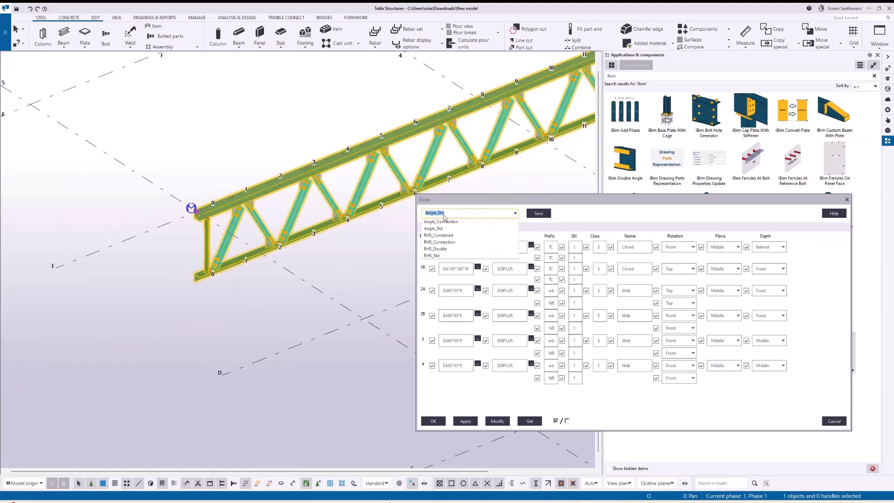
click(436, 256)
click(496, 421)
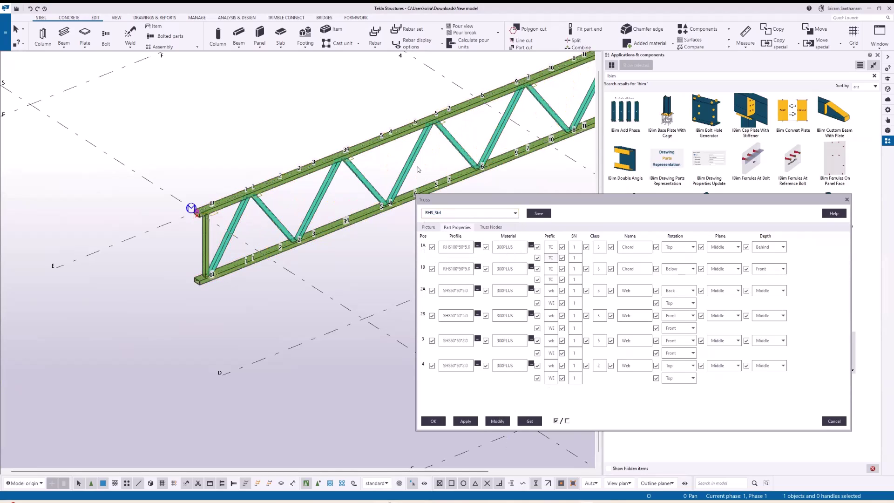
- Enable galvanized hole creation at the truss nodes and update the truss
click(498, 230)
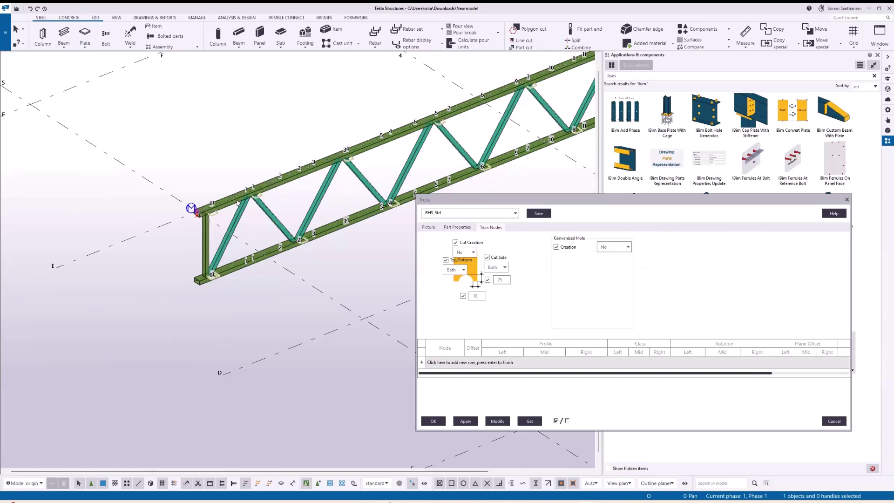
scroll(237, 194, up, 2)
scroll(318, 194, up, 4)
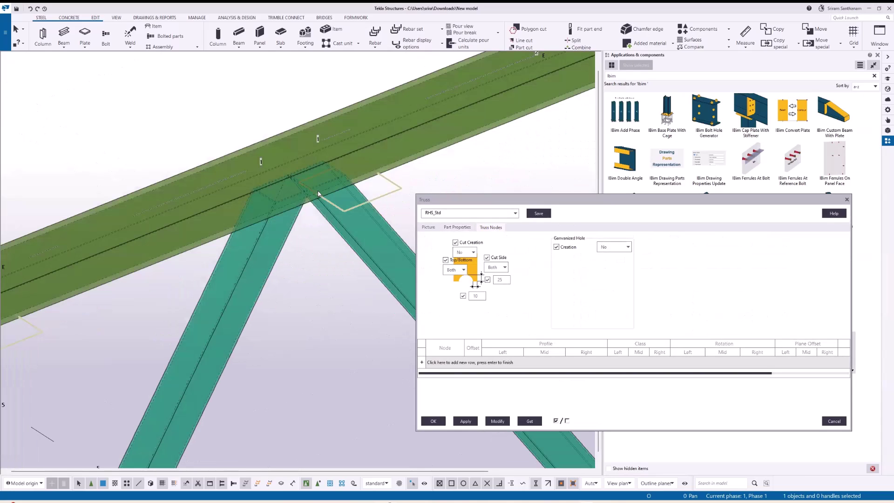
scroll(312, 173, up, 1)
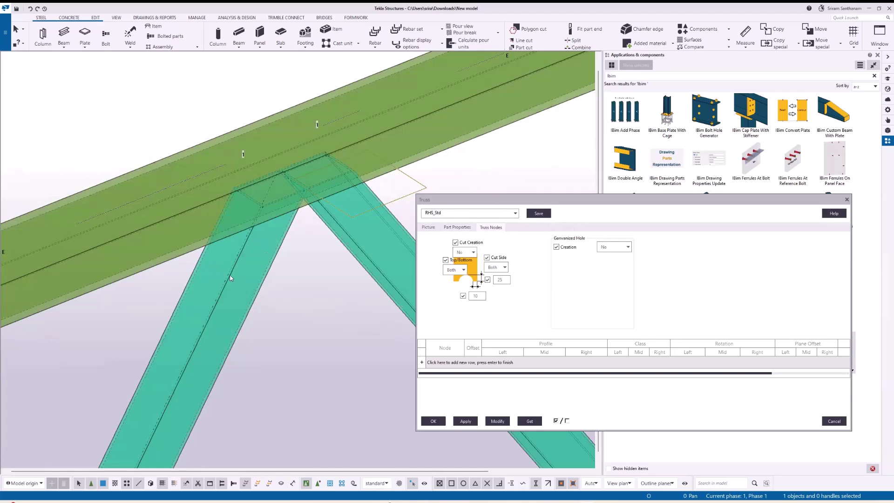
scroll(219, 124, down, 1)
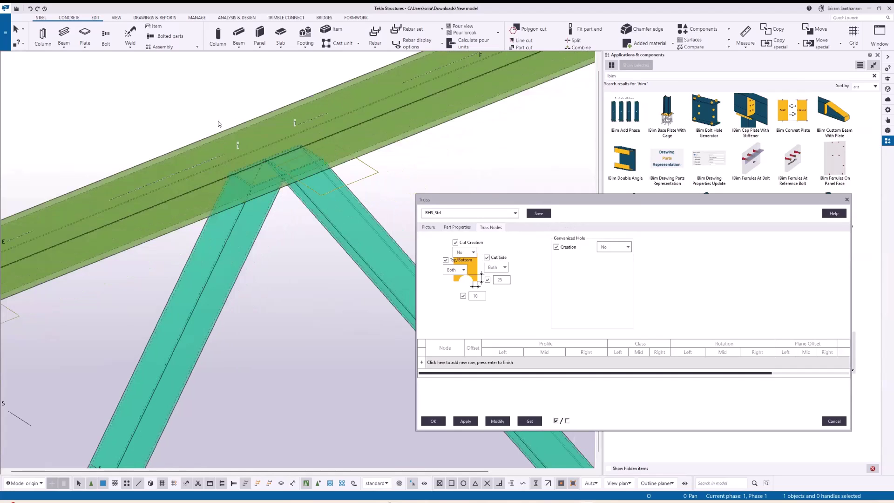
click(628, 247)
click(610, 261)
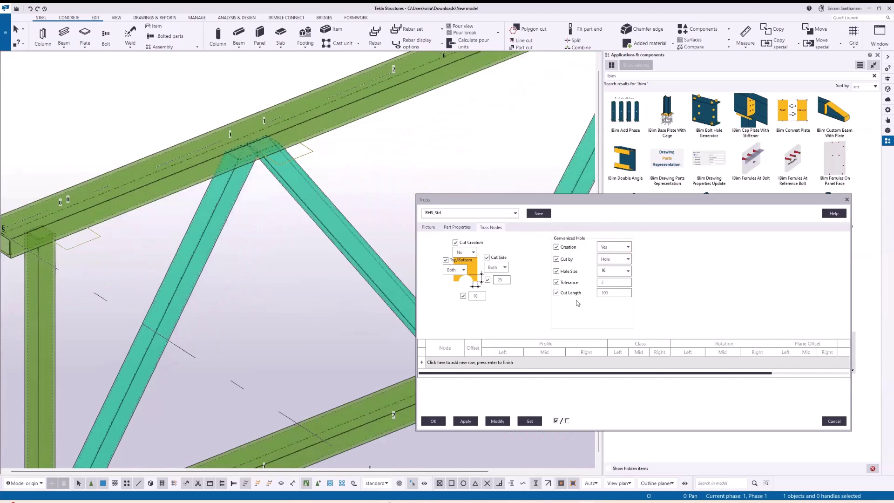
click(498, 421)
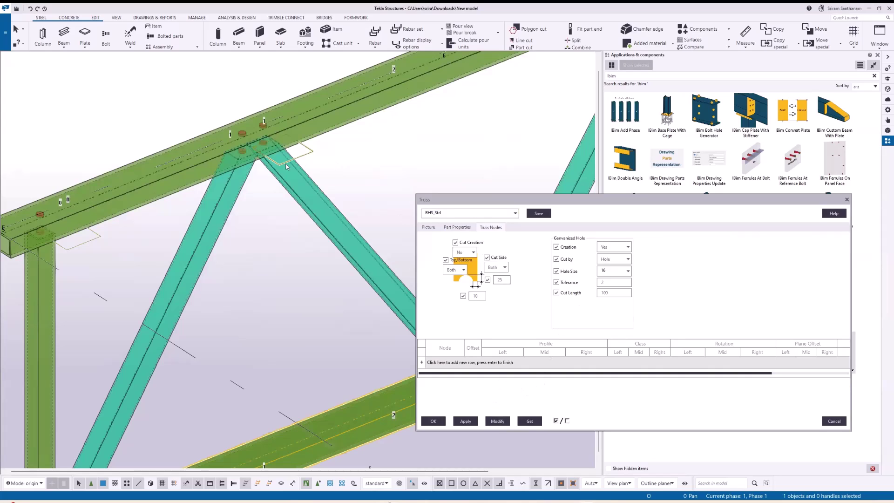
scroll(237, 141, up, 1)
scroll(251, 115, down, 1)
- Set the galvanized hole cut length to 50 and update the truss
drag(610, 292, 555, 294)
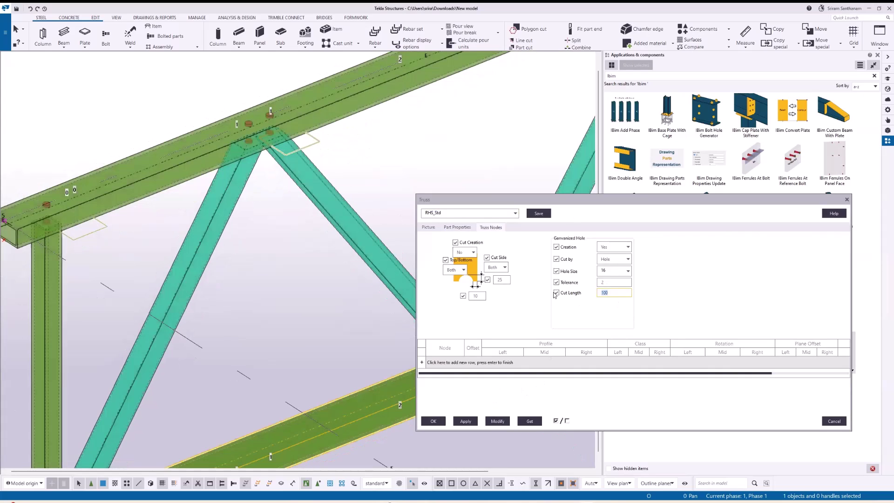
text(50)
click(497, 421)
scroll(365, 144, down, 1)
scroll(303, 132, up, 1)
scroll(281, 128, down, 2)
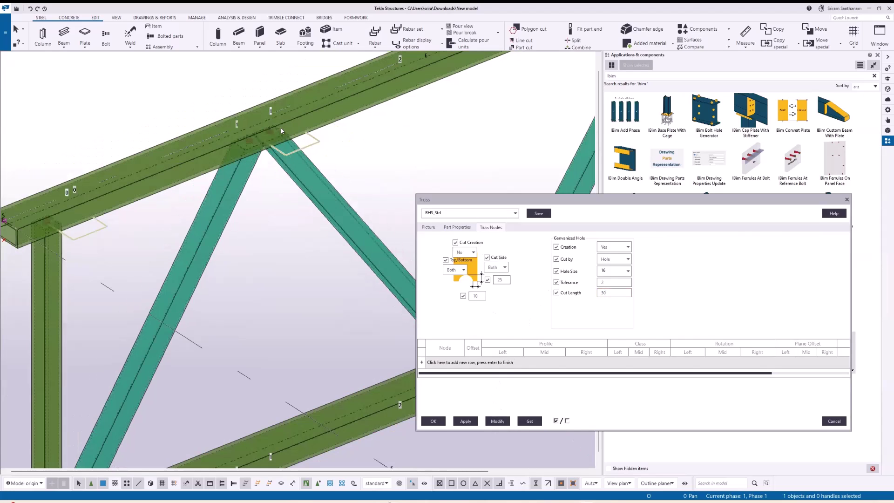
- Enable cut creation at the web member ends, update the truss and inspect its nodes
click(473, 253)
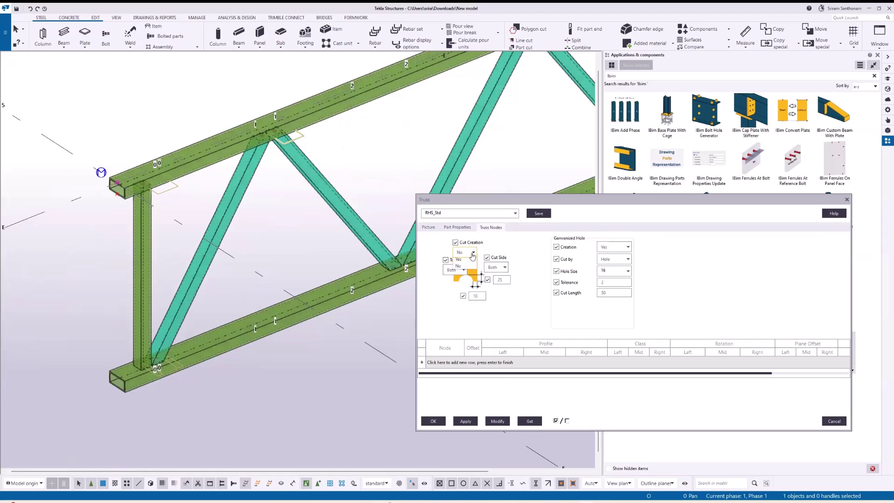
click(459, 259)
click(497, 421)
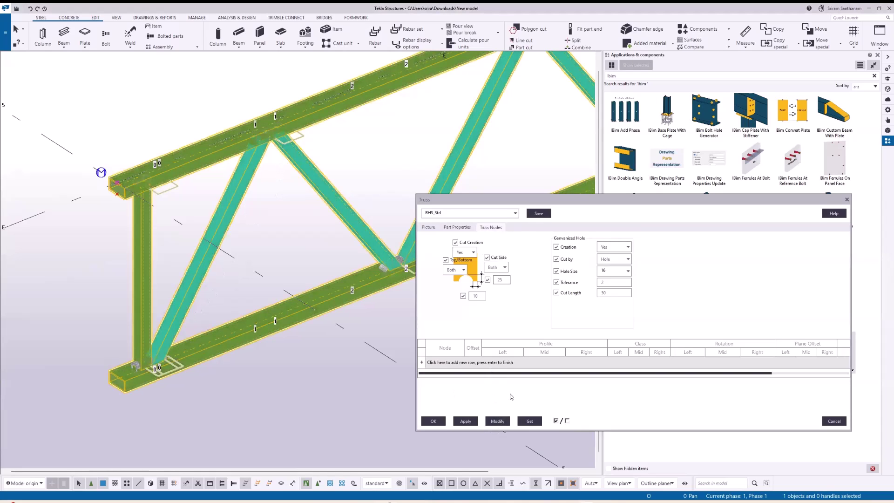
click(497, 421)
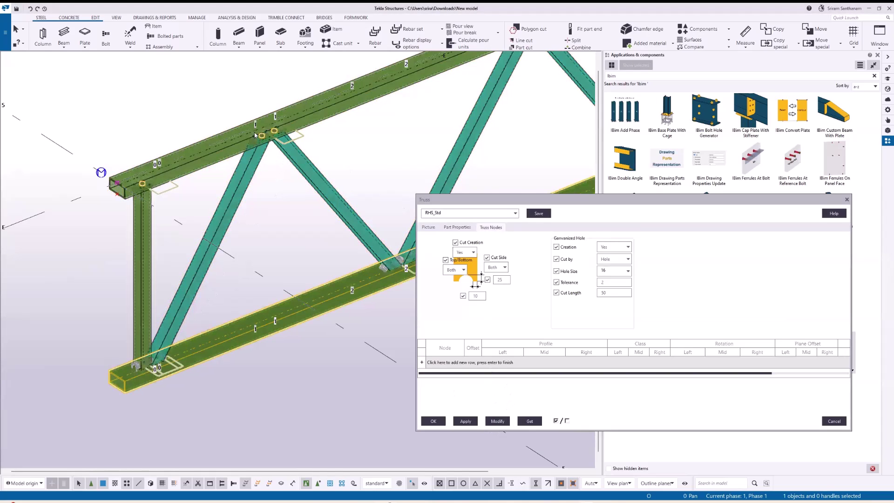
scroll(261, 144, up, 2)
scroll(302, 186, down, 3)
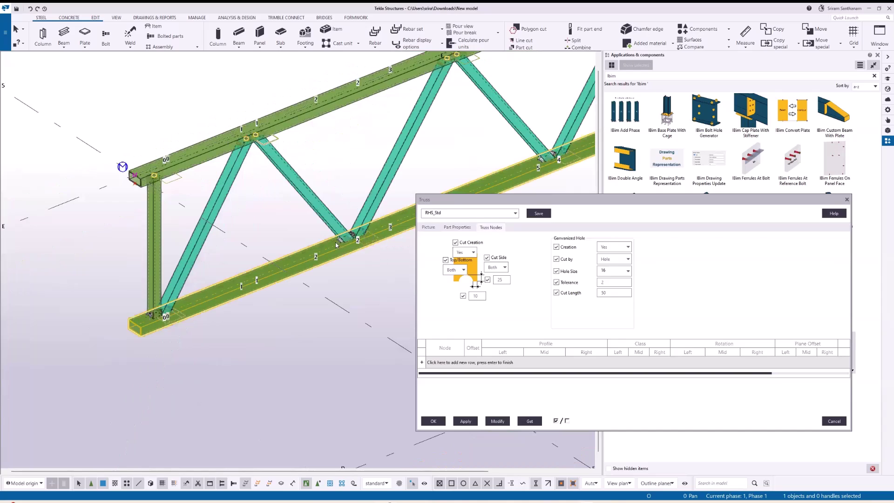
- Disable cut creation at the web member ends and update the truss
scroll(337, 245, up, 5)
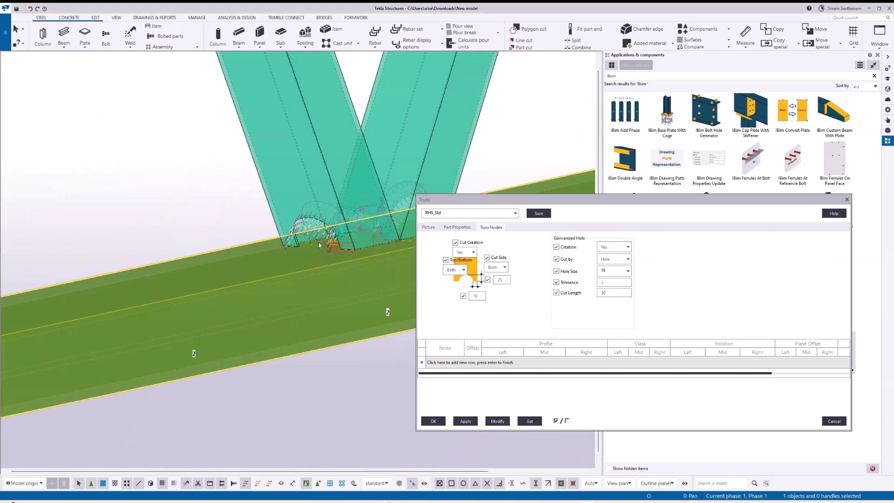
scroll(320, 245, down, 5)
scroll(307, 188, up, 2)
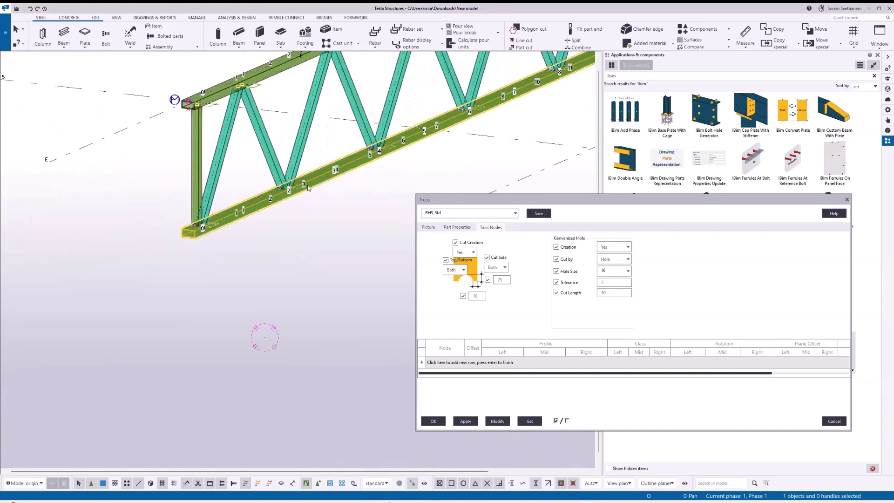
scroll(266, 193, up, 2)
scroll(261, 198, down, 5)
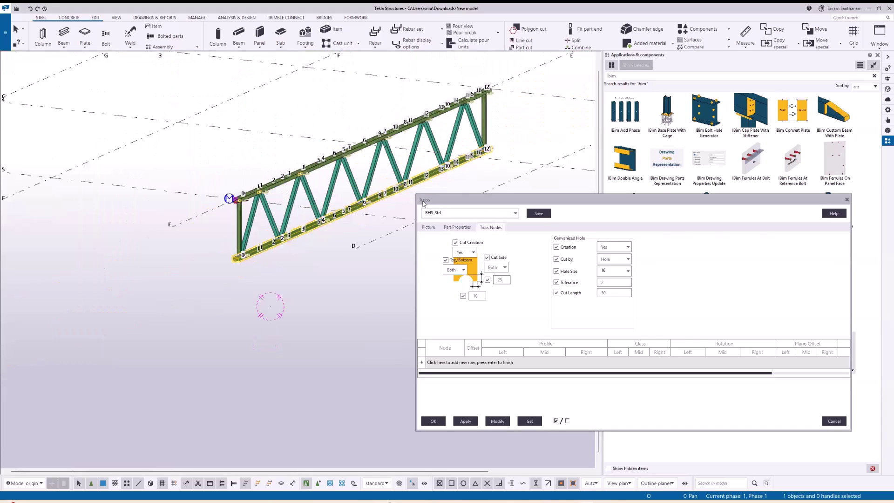
click(472, 252)
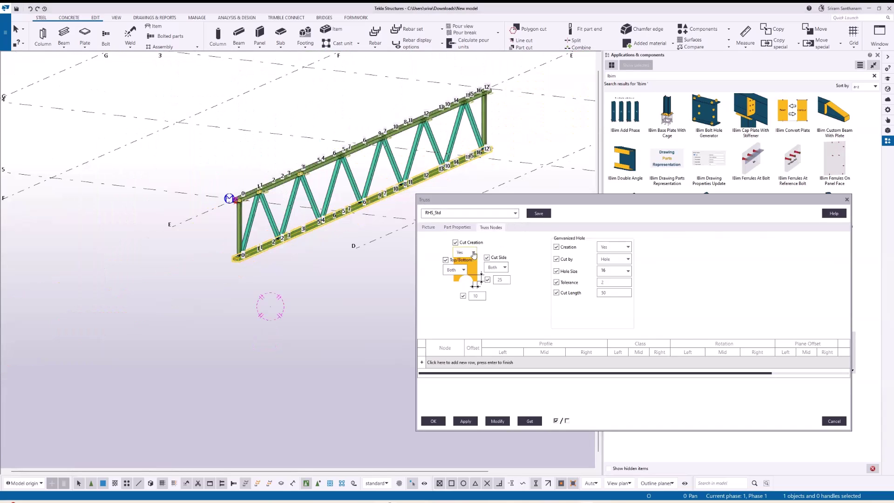
click(459, 268)
click(497, 421)
scroll(266, 187, up, 2)
scroll(267, 187, up, 2)
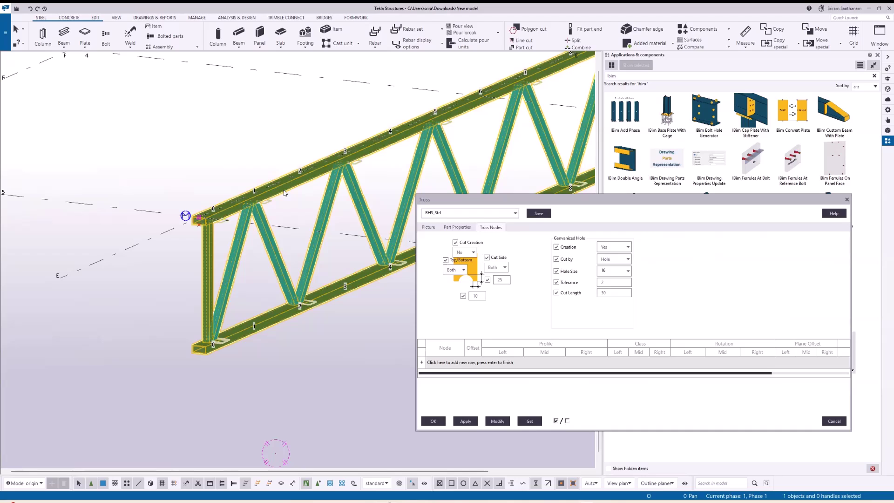
- Add a truss node entry for nodes 0 and 2 with its left and right member classes set to 6
click(438, 363)
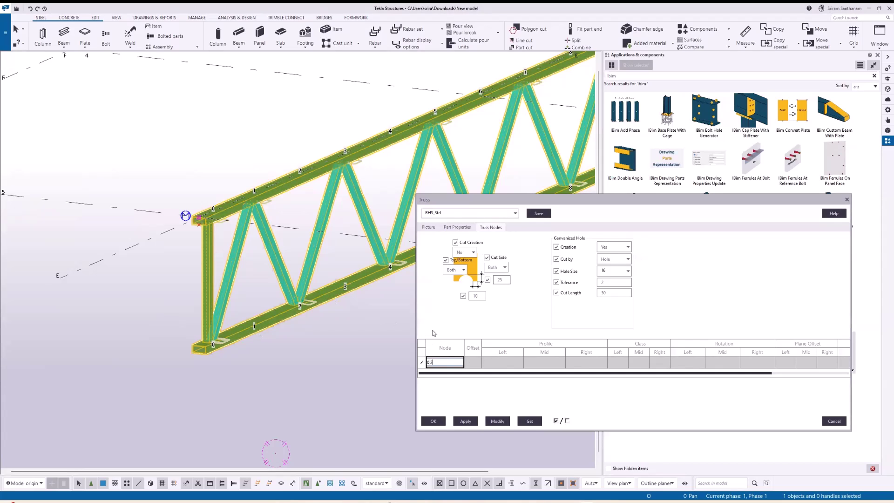
click(512, 364)
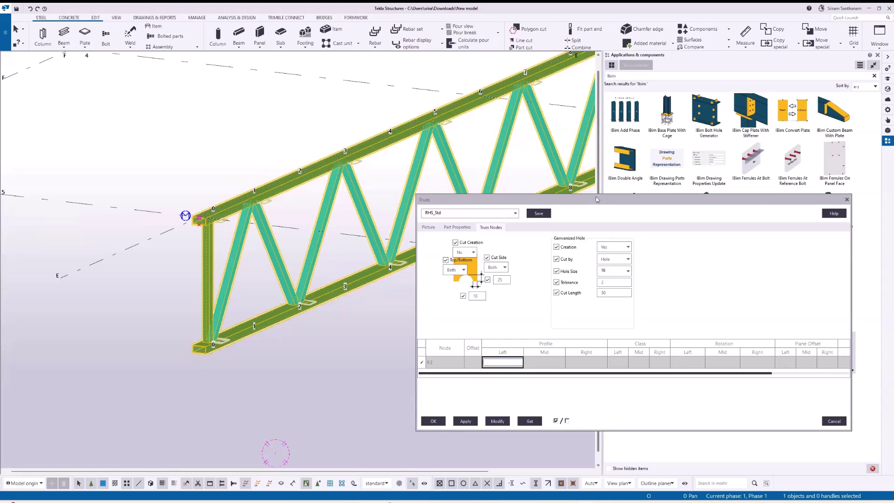
drag(596, 199, 501, 96)
click(522, 259)
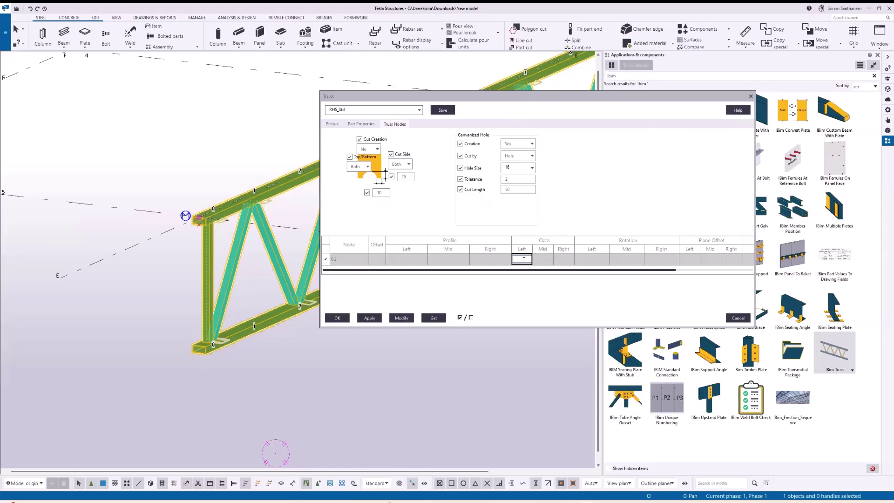
text(6)
click(568, 259)
text(6)
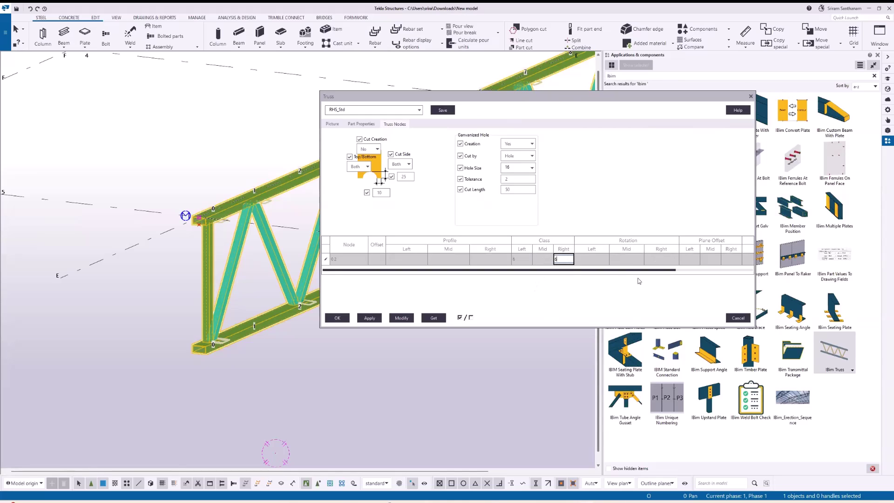
- Set the left and right profile types of the new node entry to Twin
drag(649, 273, 727, 273)
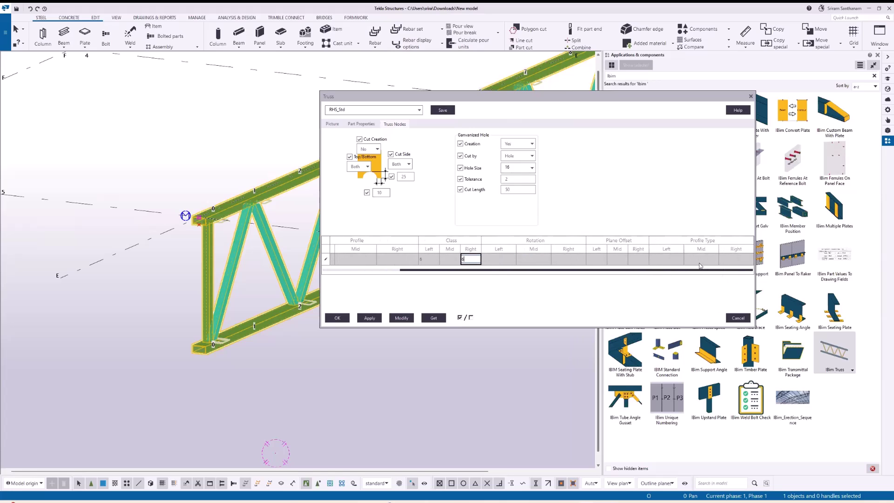
click(679, 260)
click(679, 260)
click(666, 275)
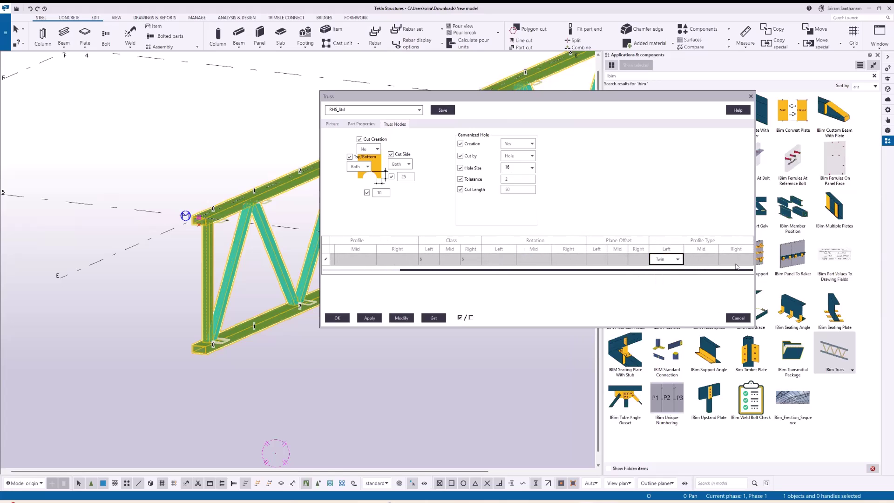
click(738, 260)
click(747, 259)
click(727, 274)
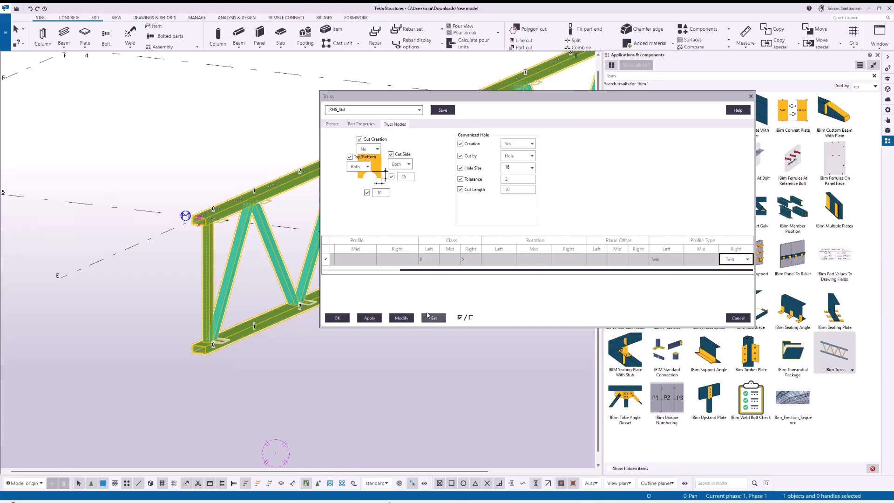
drag(439, 273, 335, 271)
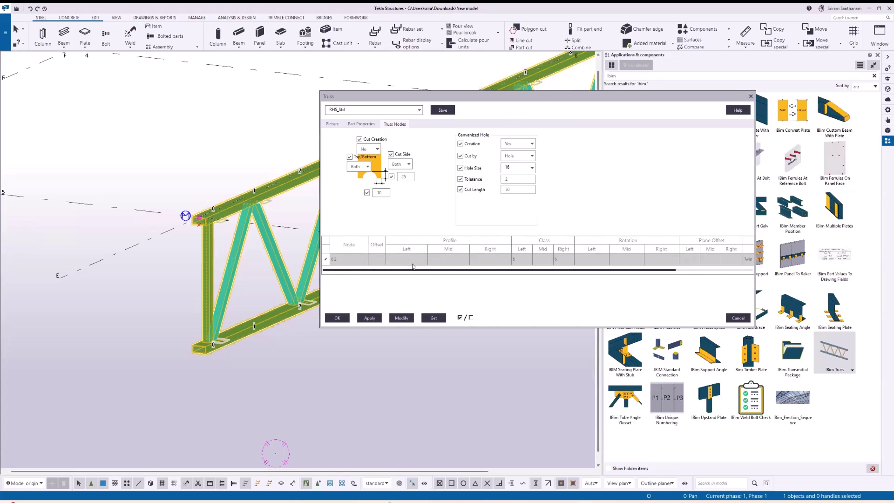
- Copy the SHS50*50*5.0 profile of part 2A into the node entry's left and right profiles
click(334, 125)
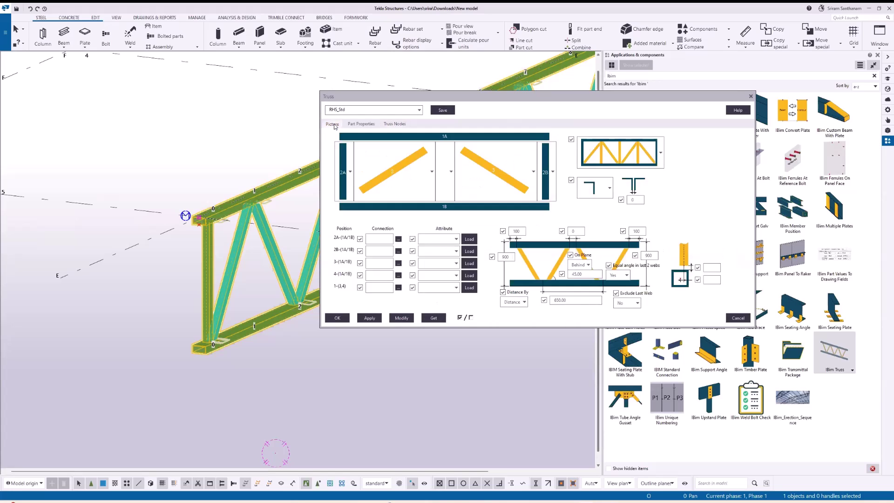
click(362, 124)
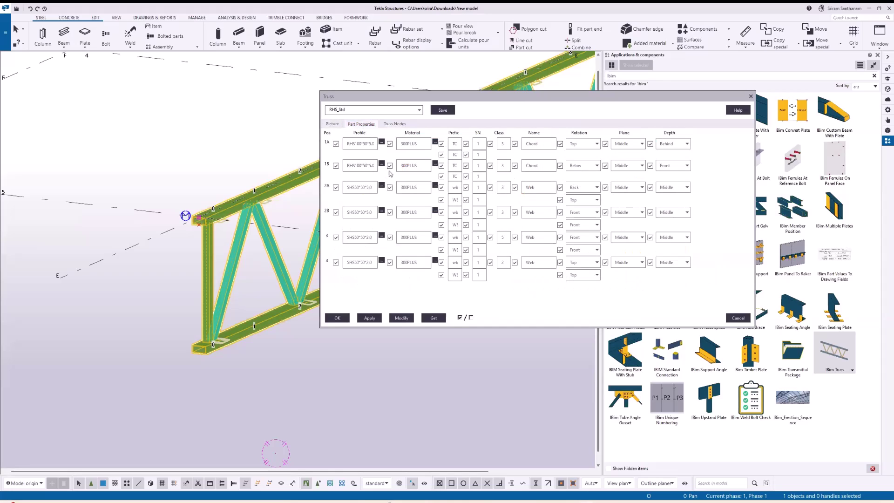
drag(373, 187, 317, 184)
key(ctrl+c)
click(392, 124)
click(415, 261)
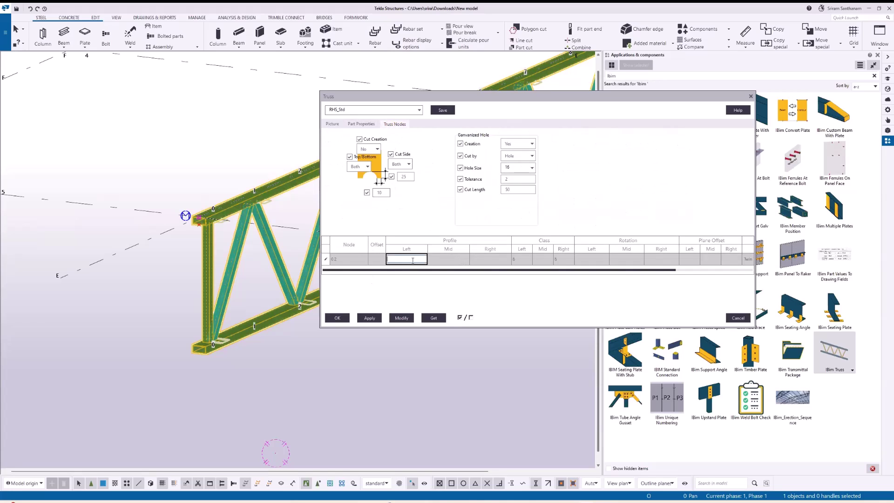
key(ctrl+v)
click(489, 260)
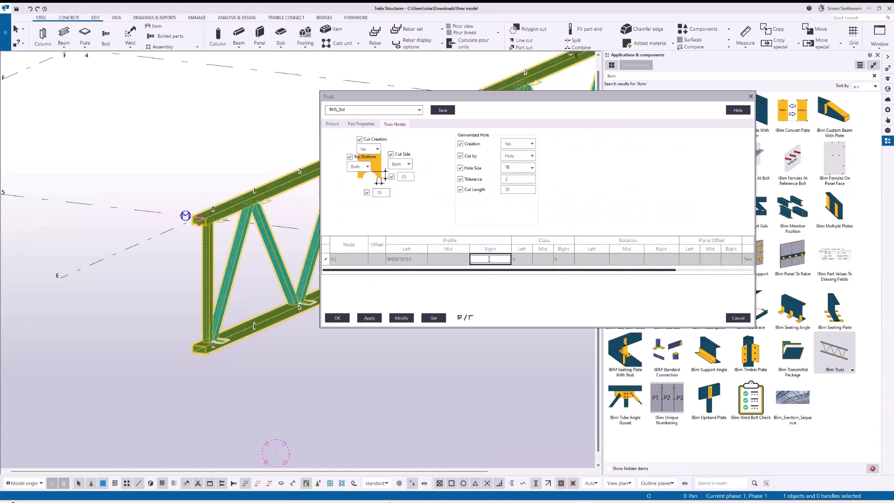
key(ctrl+v)
- Change the profile of part 2A to SHS25*25*2.0 from the rectangular hollow section catalog
click(359, 124)
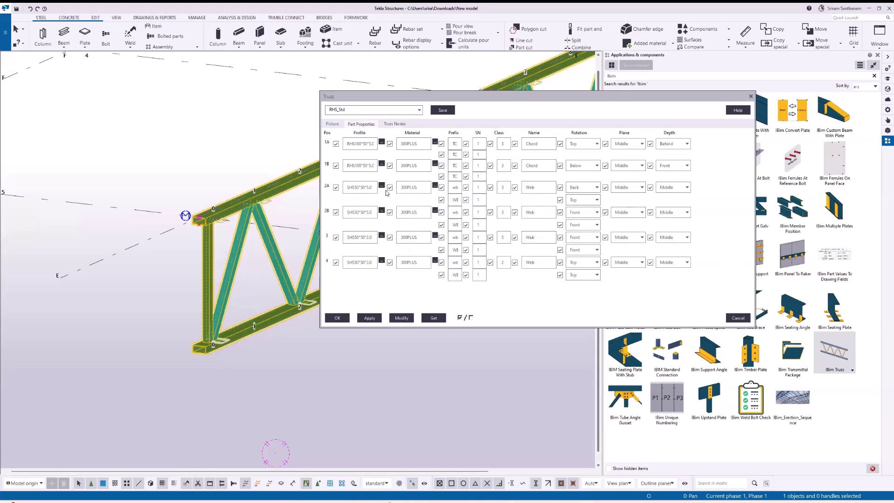
click(381, 185)
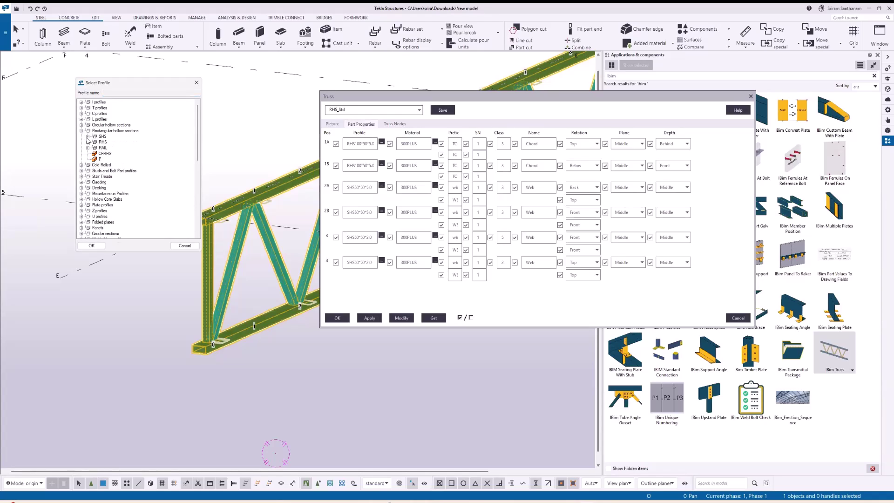
click(82, 131)
click(94, 136)
click(124, 147)
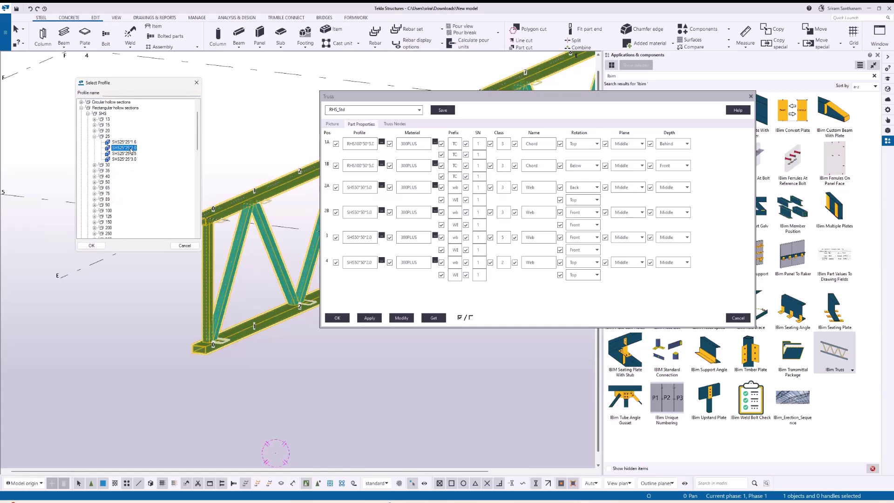
click(93, 246)
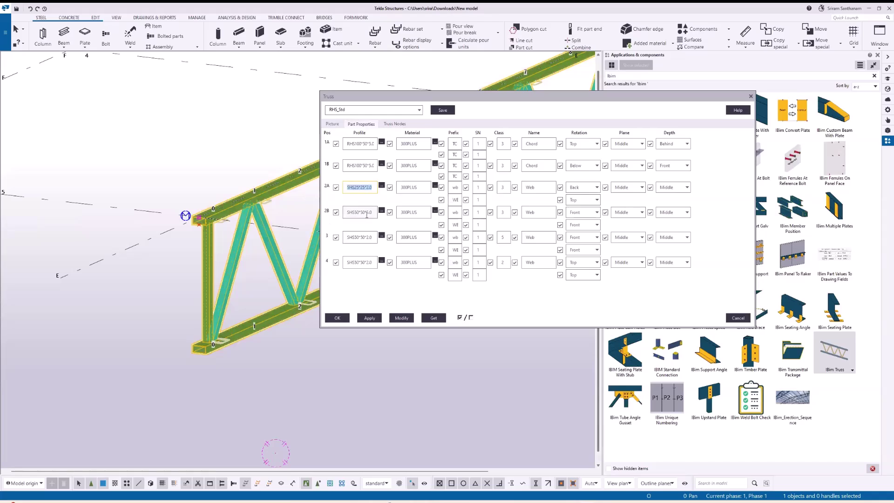
- Set the profiles of parts 2B and 3 to SHS25*25*2.0
double_click(372, 213)
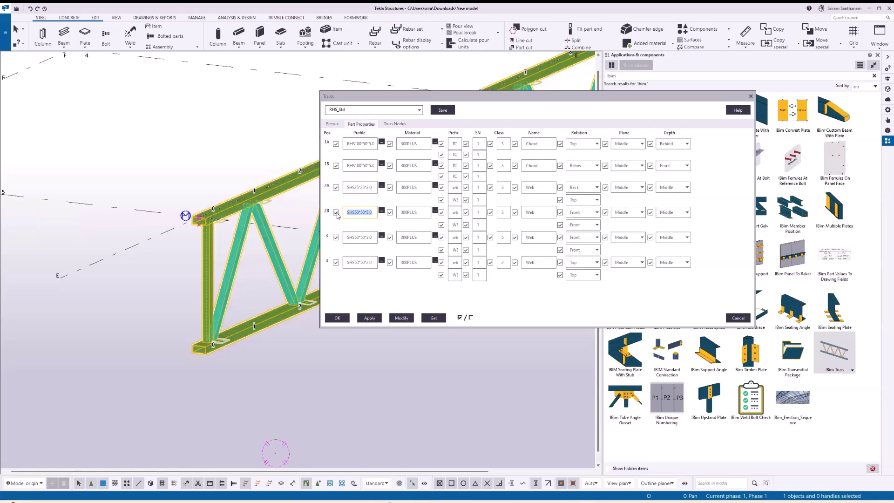
text(SHS25*25*2.0)
double_click(368, 237)
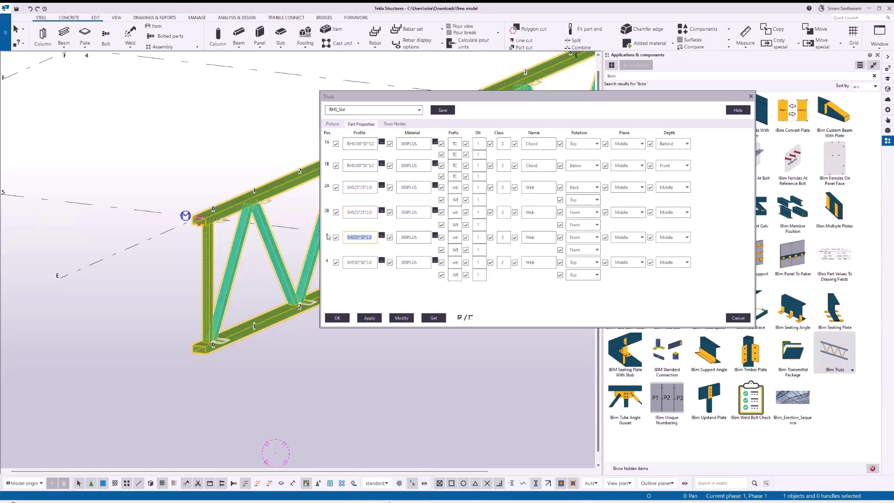
text(SHS25*25*2.0)
- Commit the node entry for nodes 0 and 2 to the table and update the truss
drag(397, 100, 500, 76)
click(498, 99)
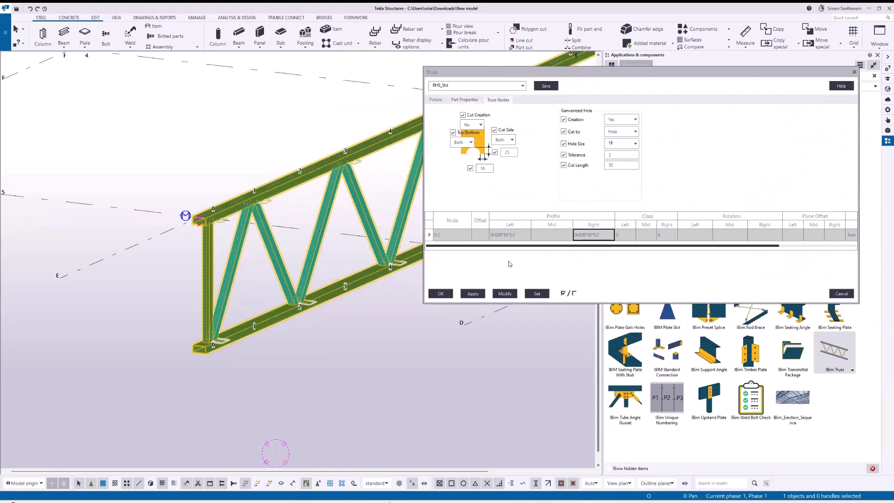
double_click(545, 234)
click(468, 236)
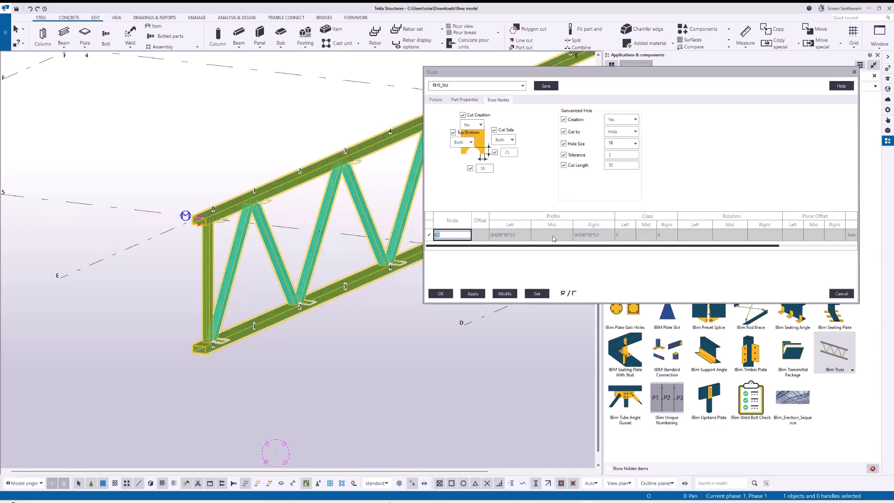
key(Return)
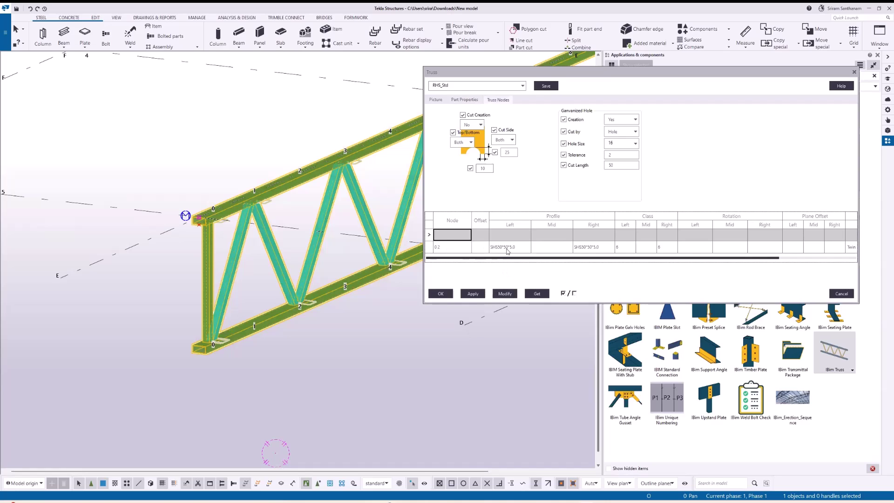
click(505, 293)
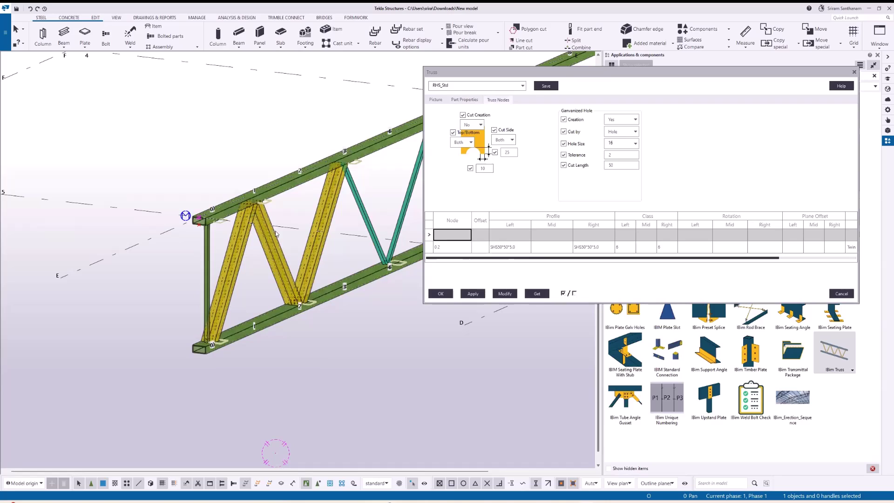
- Omit the end vertical 2A and update the truss
click(436, 100)
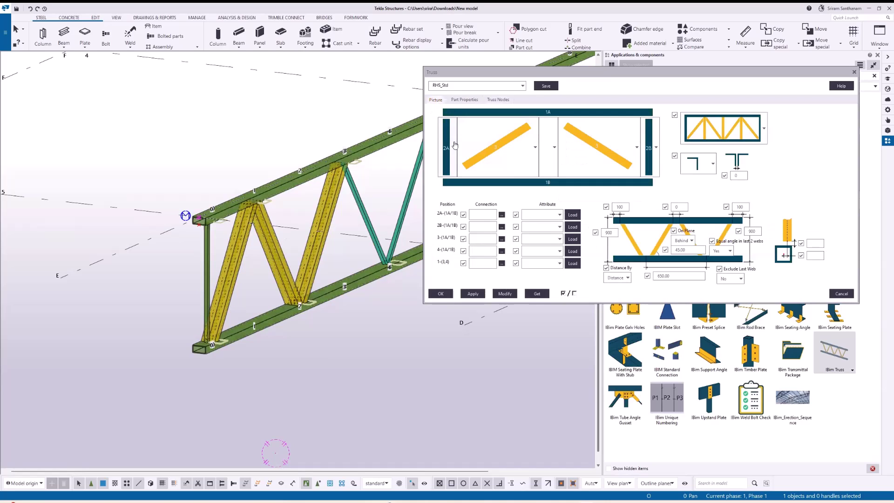
click(505, 293)
scroll(134, 279, down, 2)
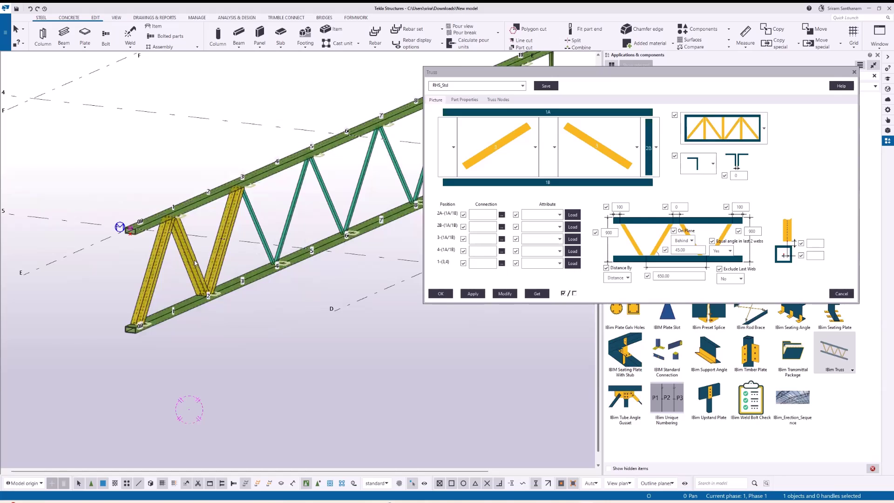
scroll(225, 222, down, 1)
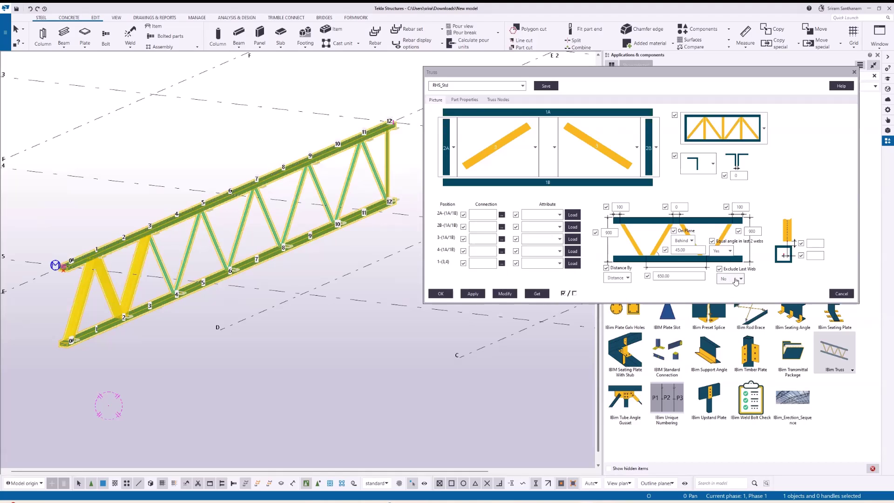
- Set the web spacing distance to 750 and update the truss
click(680, 276)
text(750)
click(499, 294)
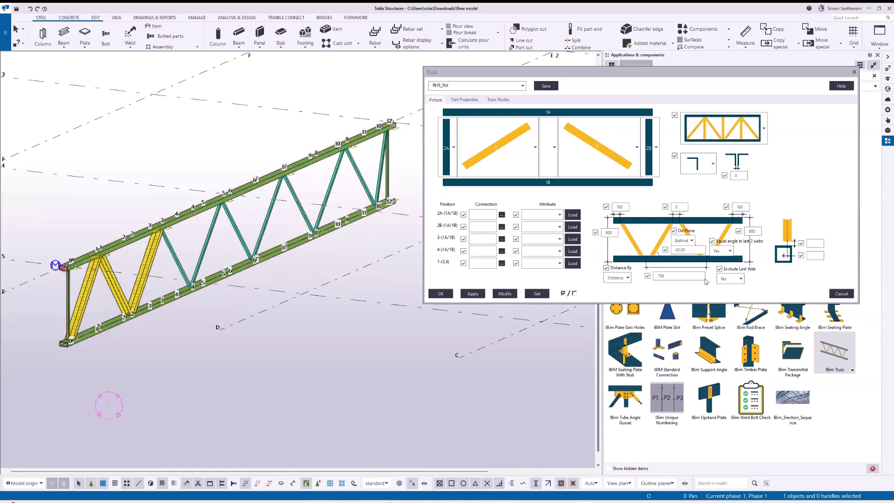
- Set Exclude Last Web to Yes, update the truss and inspect its far end near node 12
click(731, 278)
click(723, 295)
click(508, 295)
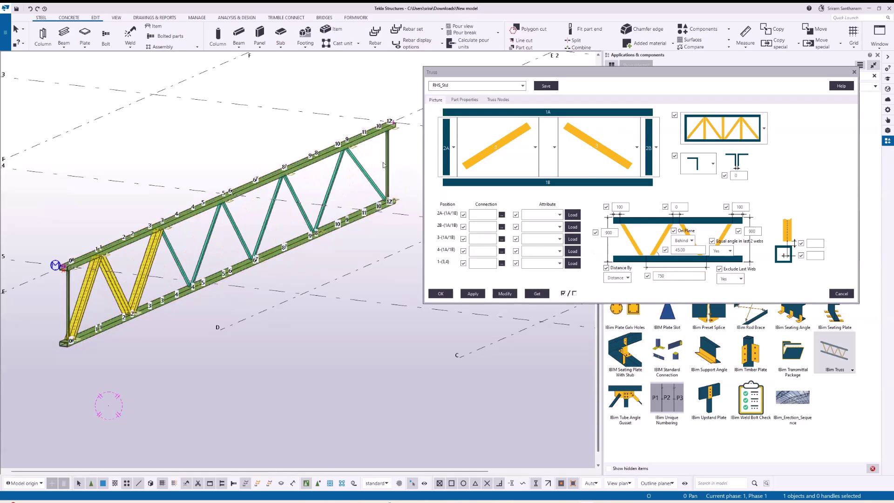
scroll(391, 145, up, 2)
scroll(392, 145, up, 4)
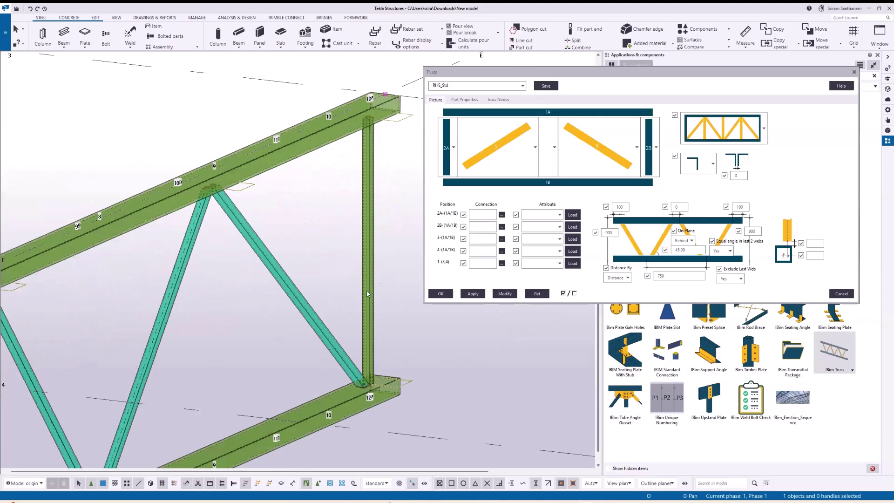
scroll(368, 294, down, 5)
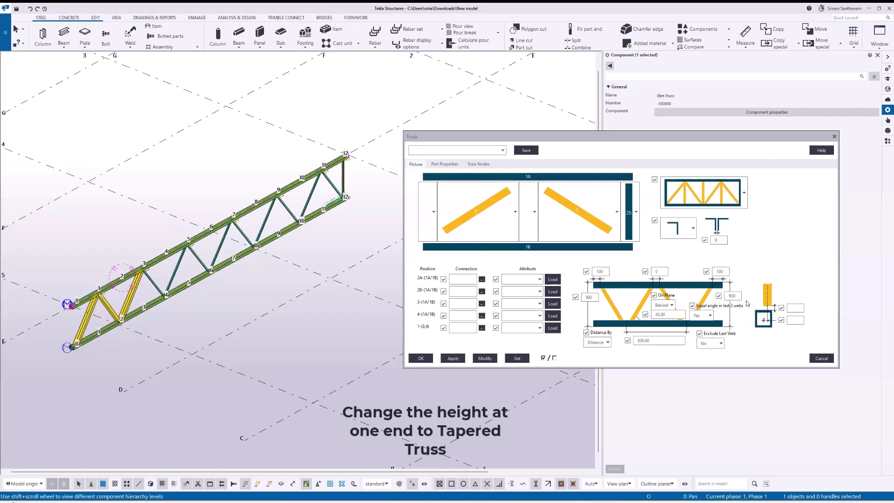
- Set the truss height at the 2B end to 1200 and update it to make a tapered truss
double_click(732, 296)
text(1200)
click(486, 359)
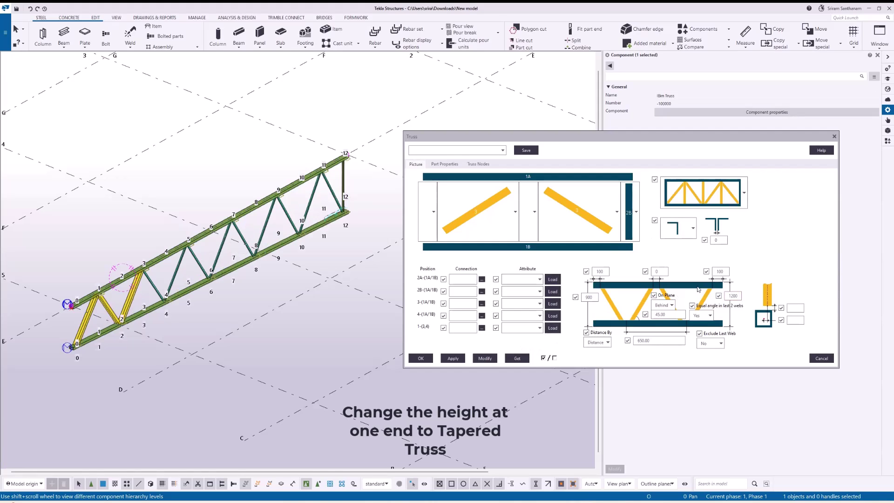
- Set the truss's On Plane option to Front, update it and inspect the tapered shape
click(666, 305)
click(661, 317)
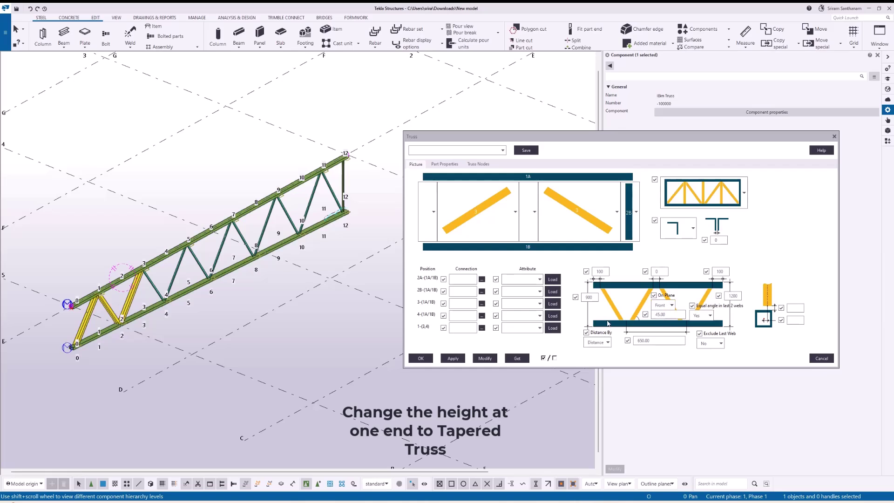
click(485, 359)
scroll(106, 236, up, 2)
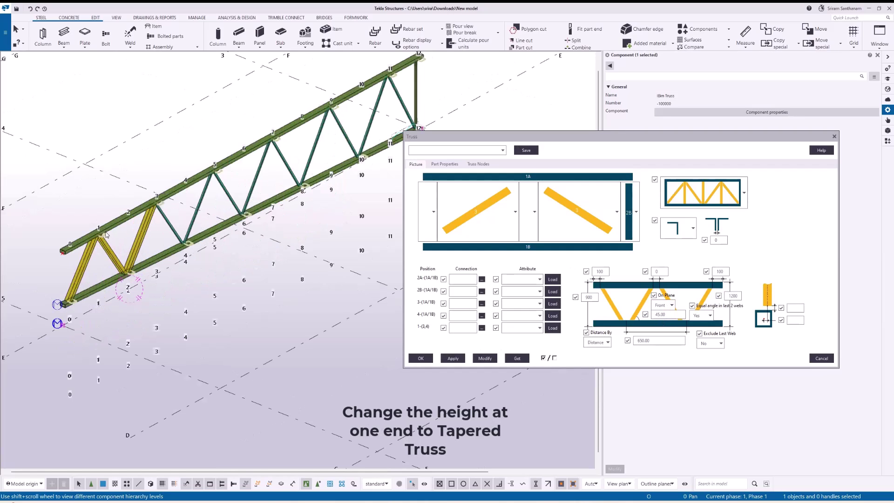
scroll(106, 236, down, 2)
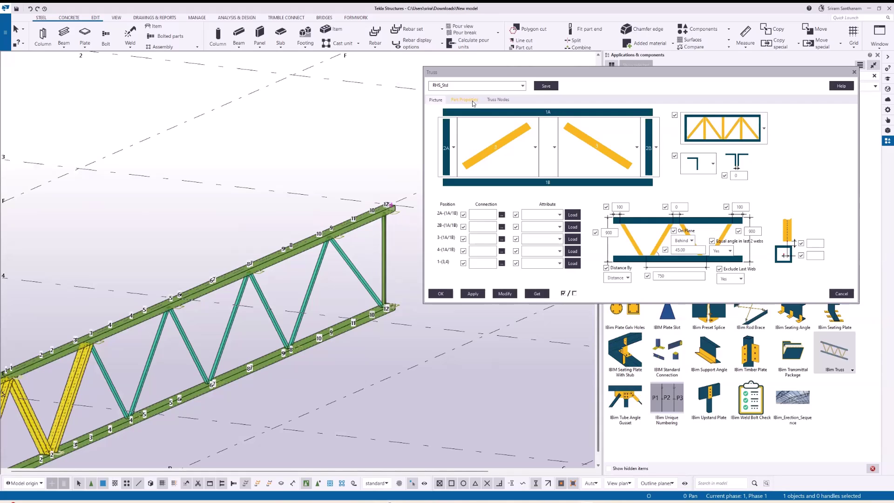
- Open the truss node settings and view the whole truss
click(498, 100)
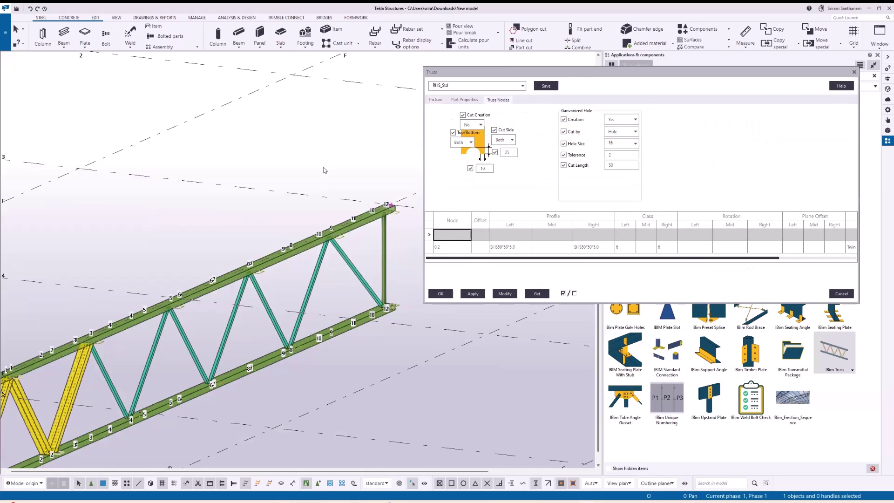
scroll(345, 147, down, 3)
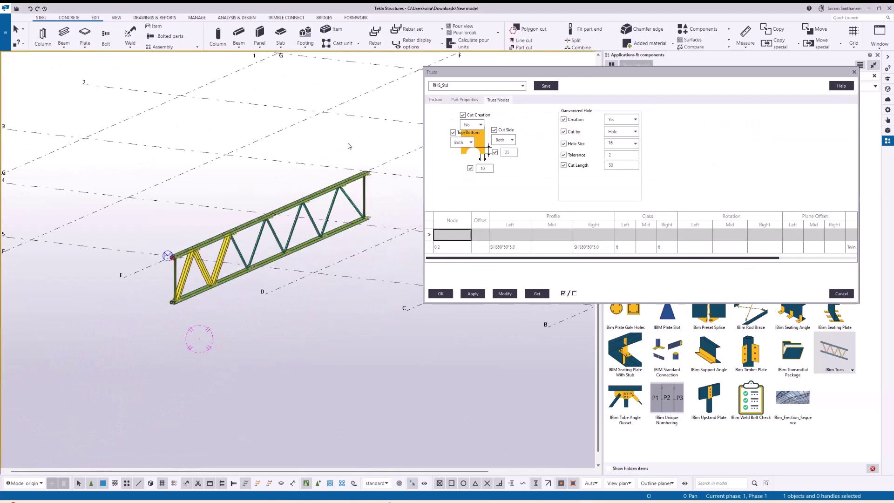